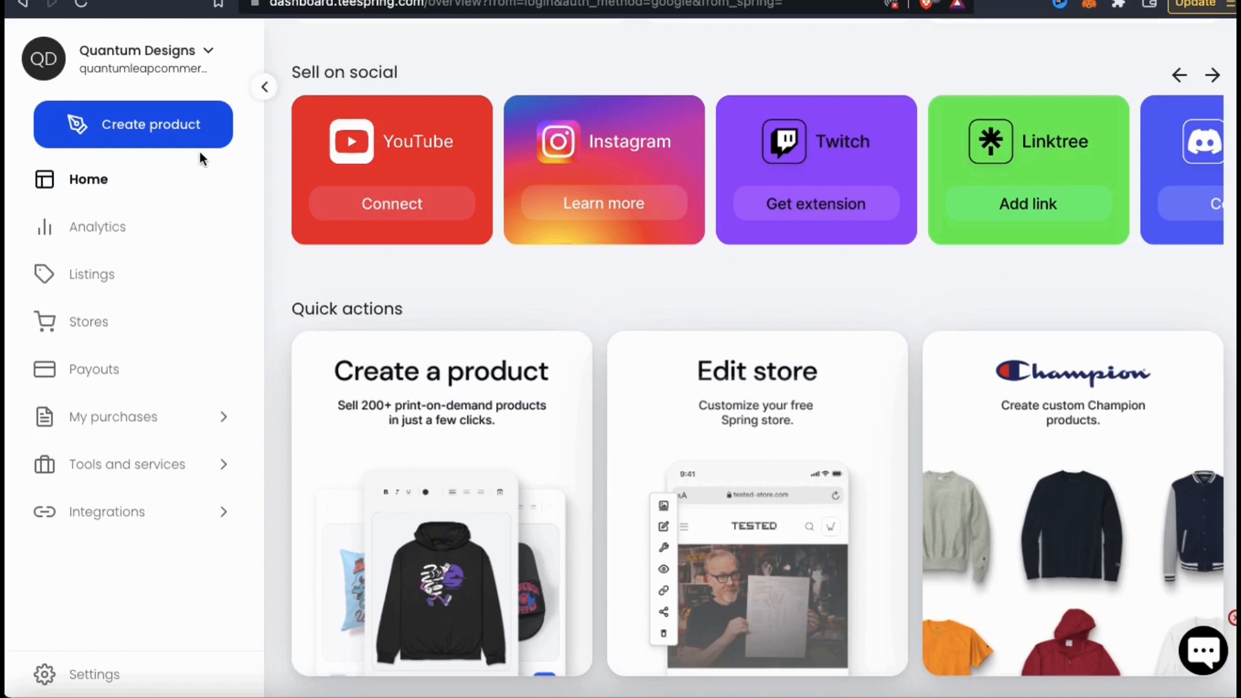
- Start creating a new product and browse the catalog's trending products, trending categories and best sellers
{"action": "left_click", "coordinate": [139, 141]}
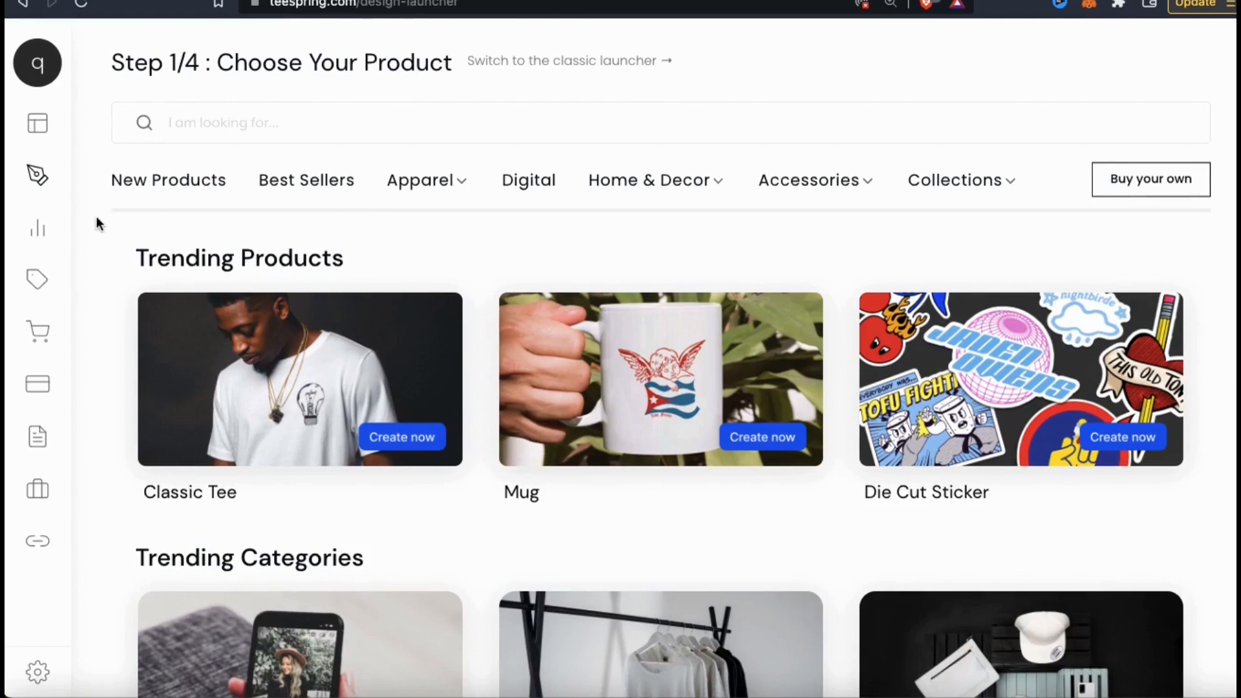
{"action": "scroll", "coordinate": [97, 223], "scroll_direction": "down", "scroll_amount": 3}
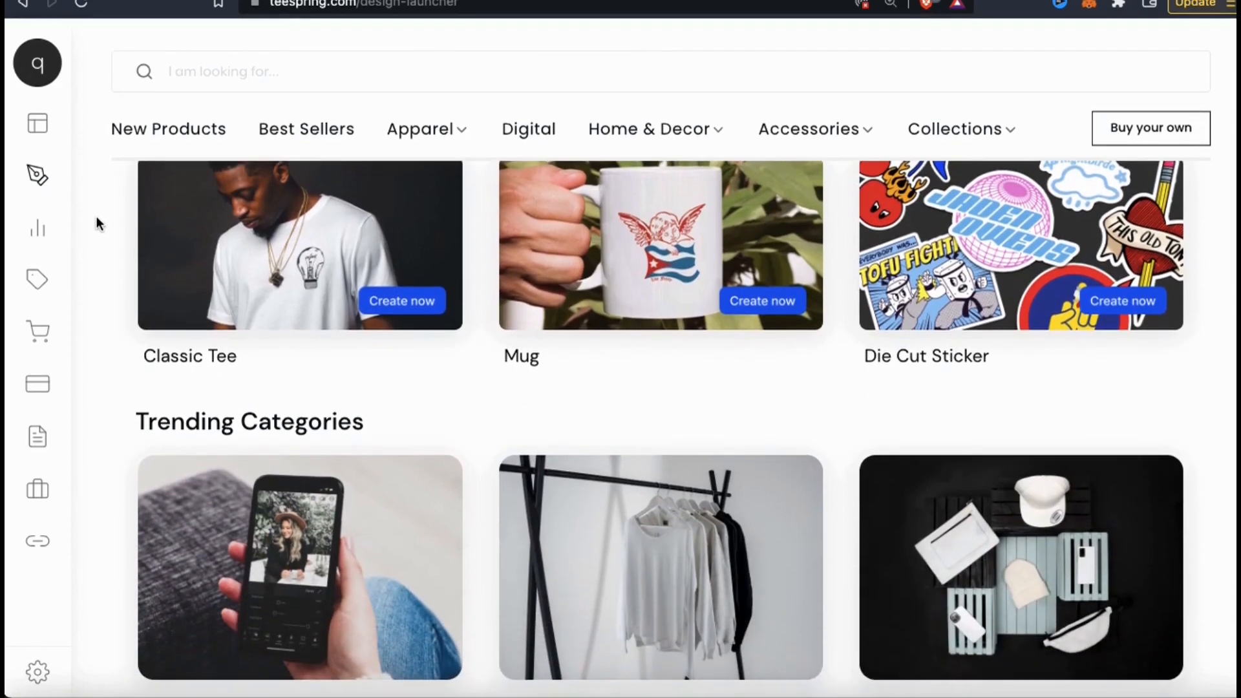
{"action": "scroll", "coordinate": [96, 223], "scroll_direction": "down", "scroll_amount": 7}
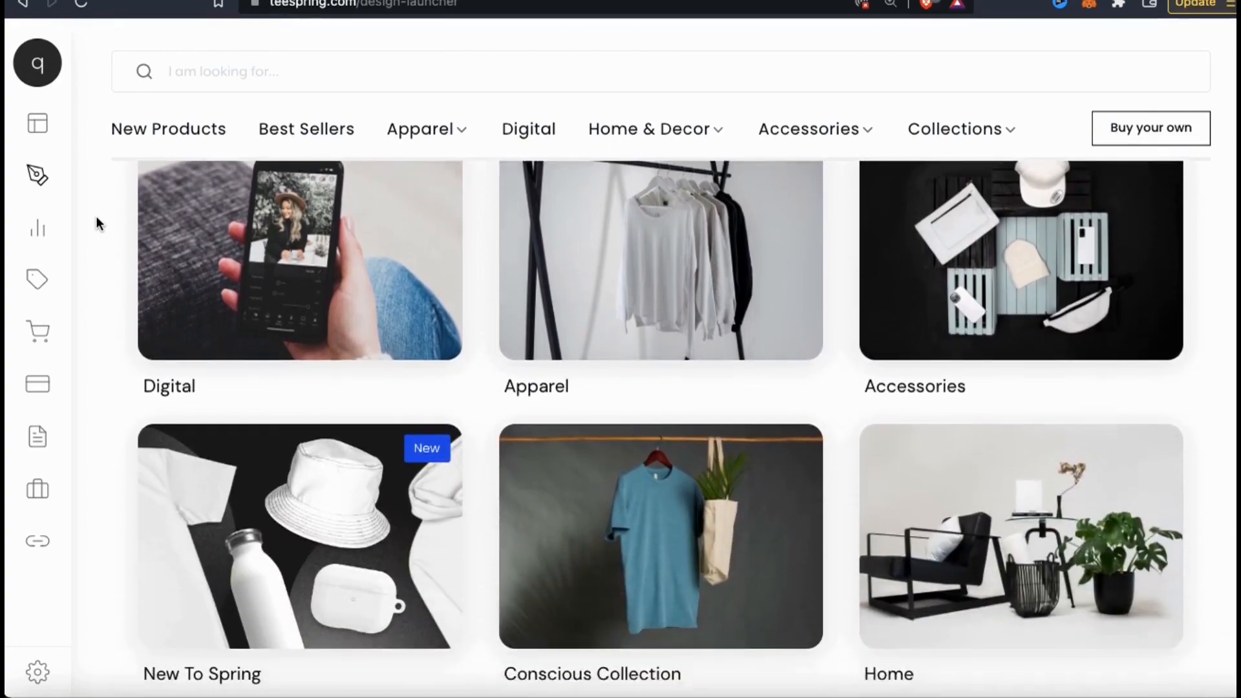
{"action": "scroll", "coordinate": [97, 223], "scroll_direction": "down", "scroll_amount": 7}
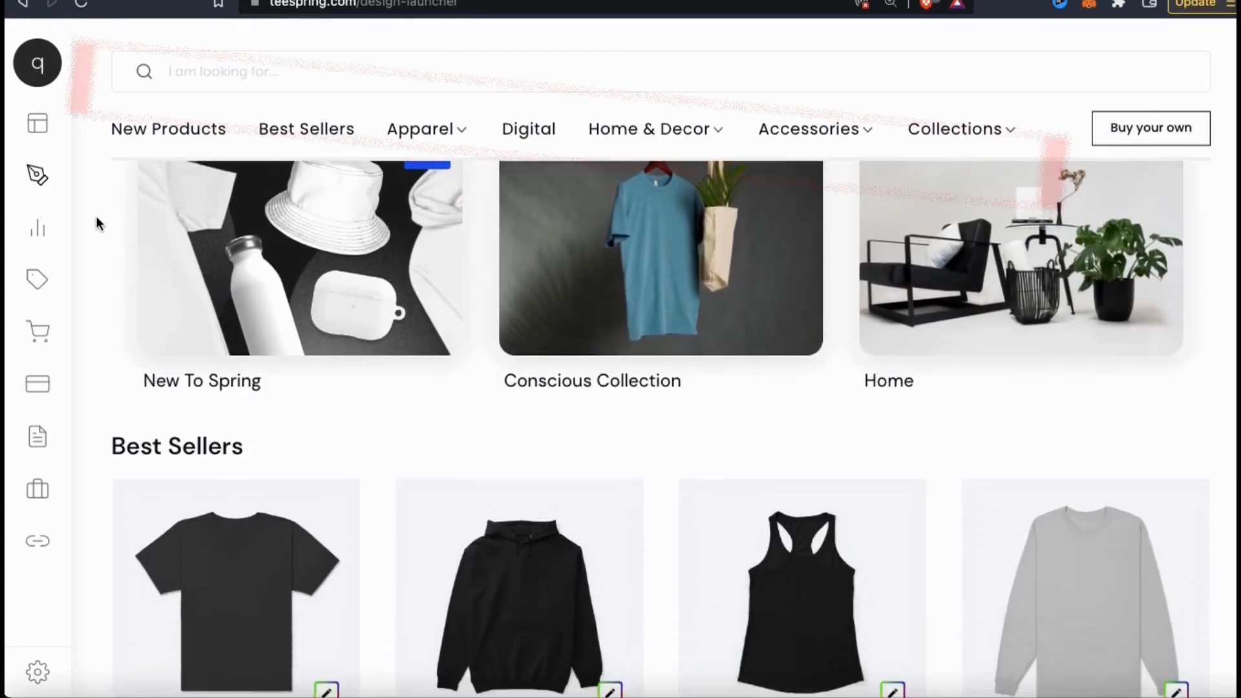
{"action": "scroll", "coordinate": [97, 223], "scroll_direction": "down", "scroll_amount": 6}
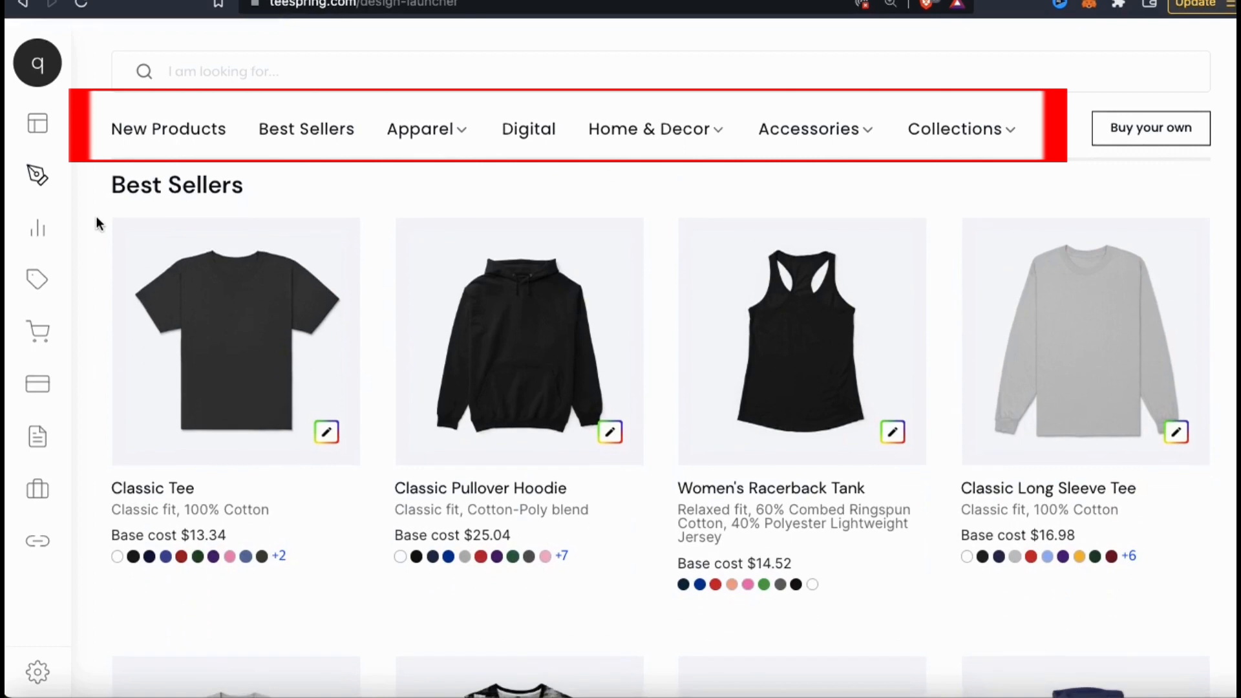
{"action": "scroll", "coordinate": [97, 223], "scroll_direction": "down", "scroll_amount": 5}
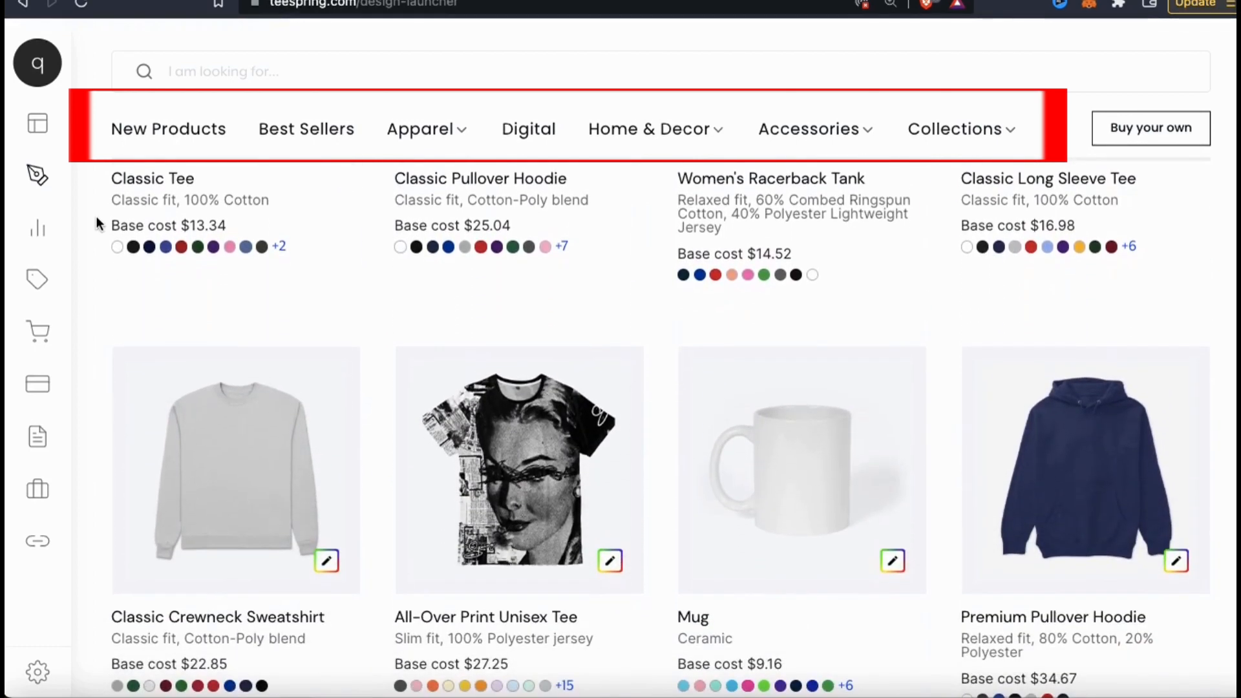
{"action": "scroll", "coordinate": [97, 221], "scroll_direction": "down", "scroll_amount": 6}
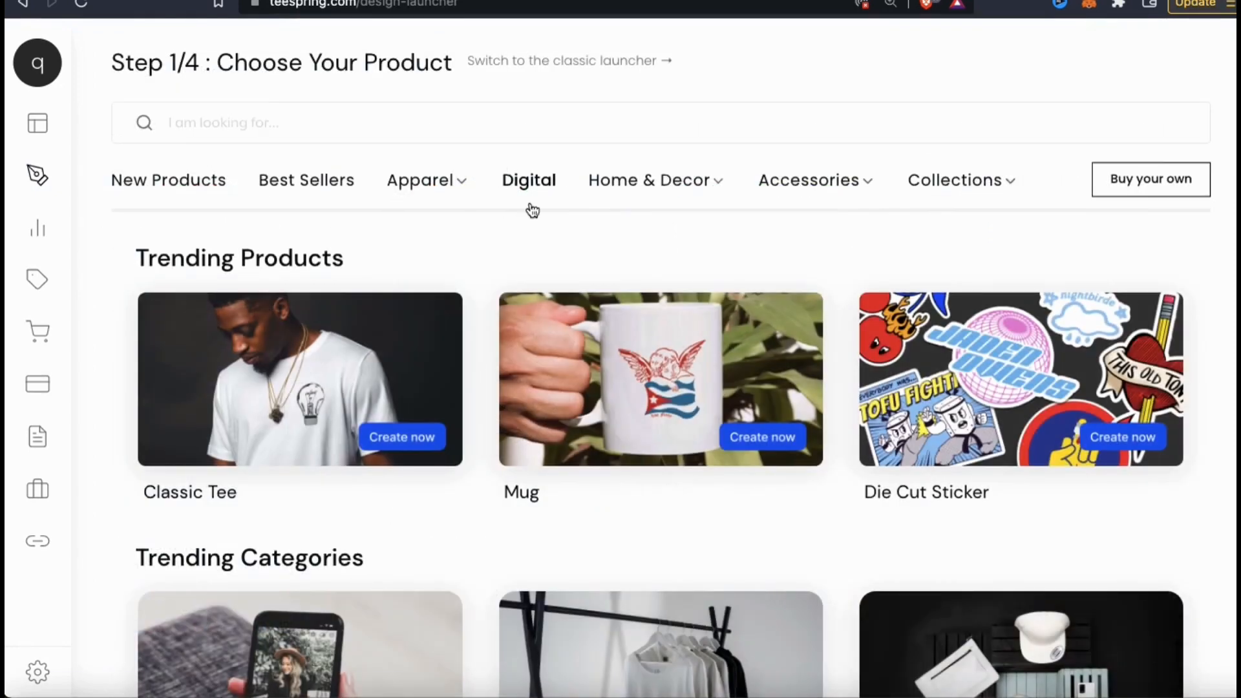
- Look through the Digital product category and return to the main product catalog
{"action": "left_click", "coordinate": [526, 186]}
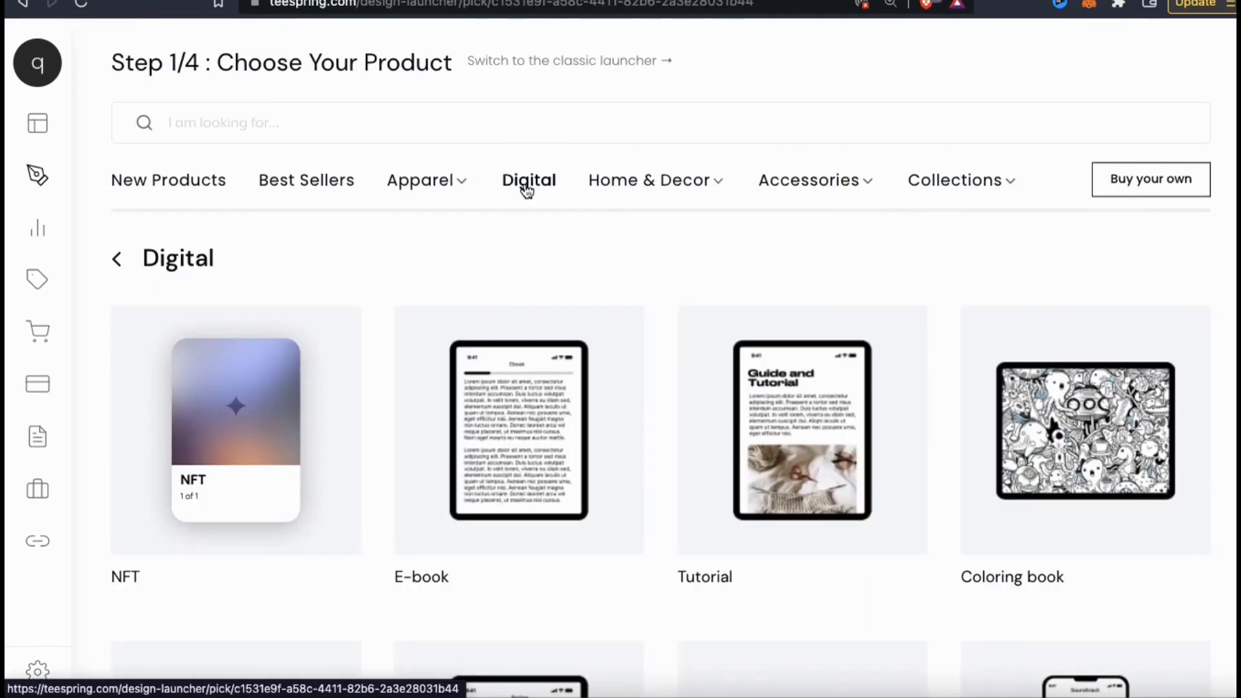
{"action": "scroll", "coordinate": [948, 343], "scroll_direction": "down", "scroll_amount": 4}
{"action": "scroll", "coordinate": [947, 343], "scroll_direction": "up", "scroll_amount": 4}
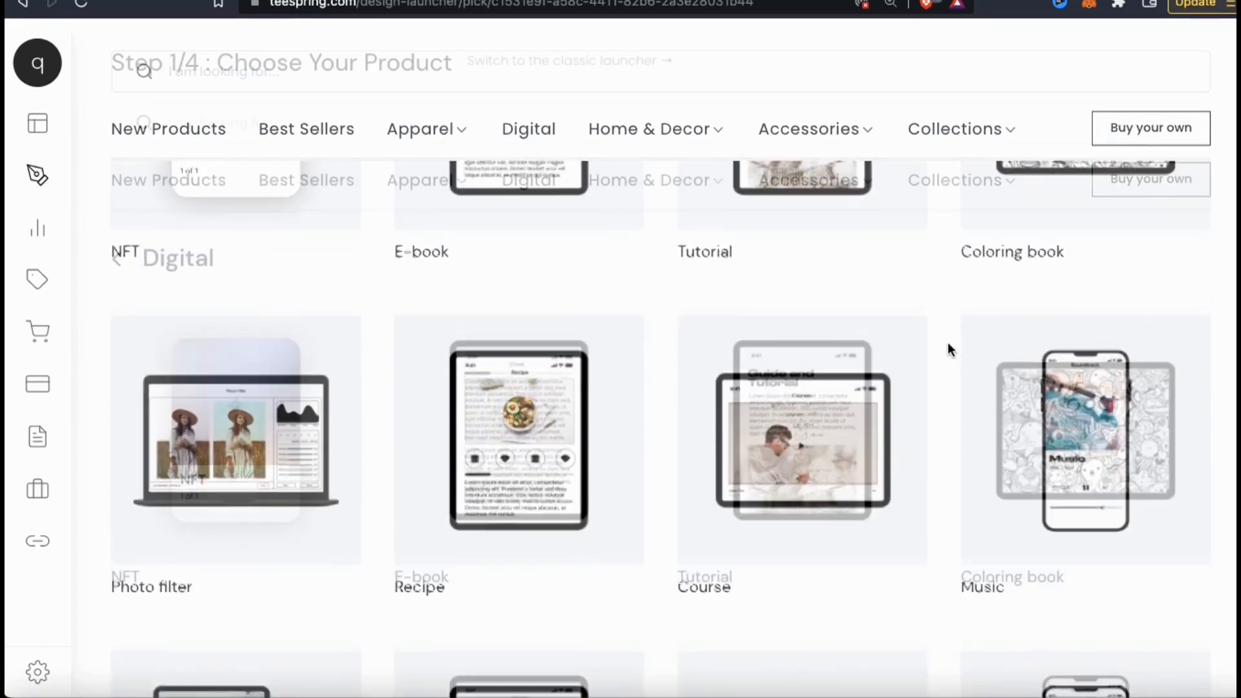
{"action": "left_click", "coordinate": [116, 275]}
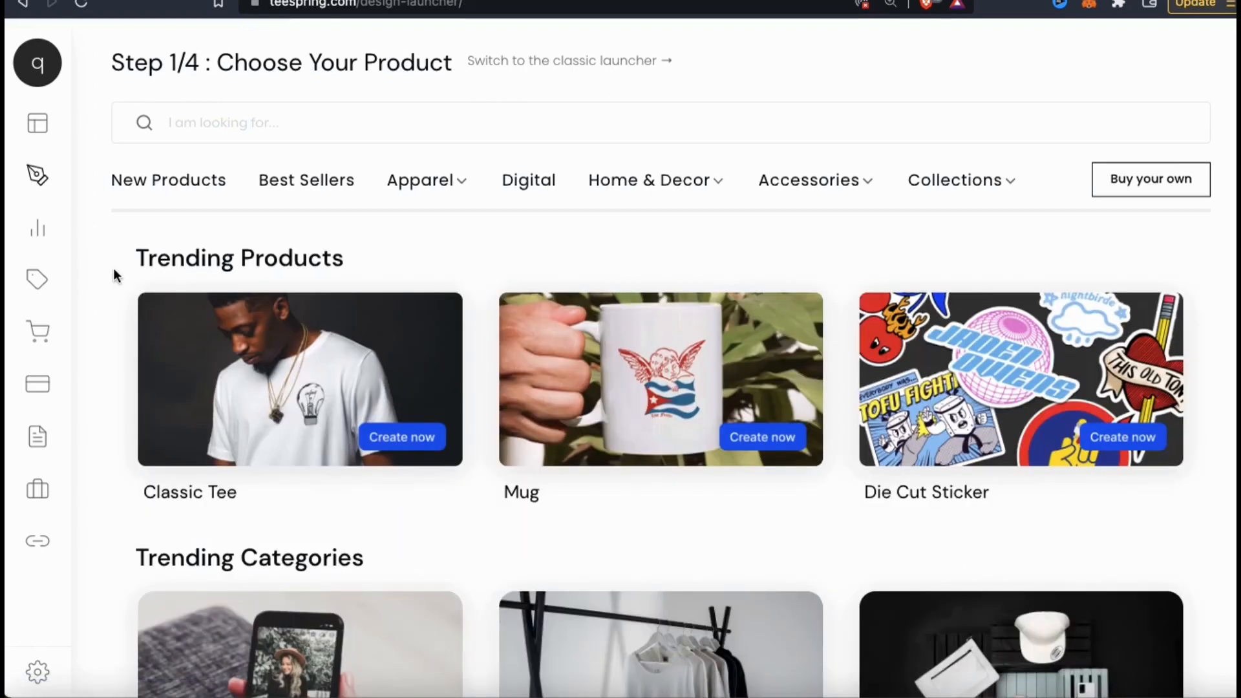
- Show the men's T-Shirts in the Apparel category
{"action": "mouse_move", "coordinate": [459, 191]}
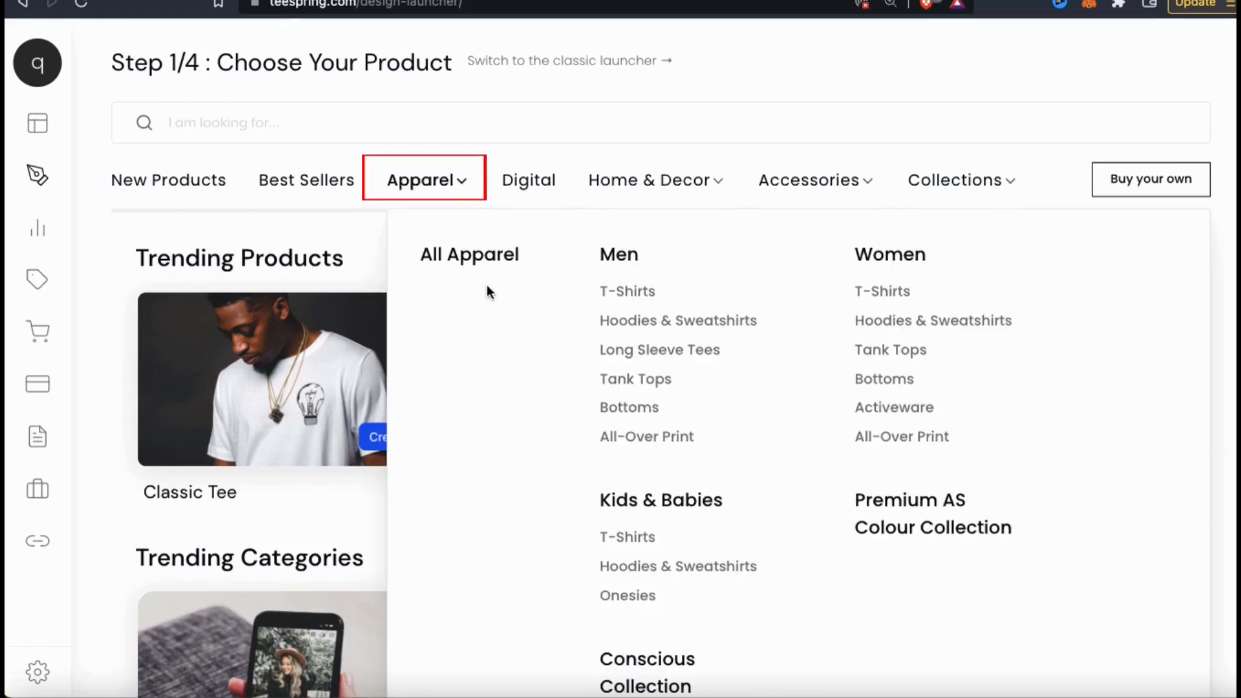
{"action": "left_click", "coordinate": [619, 294]}
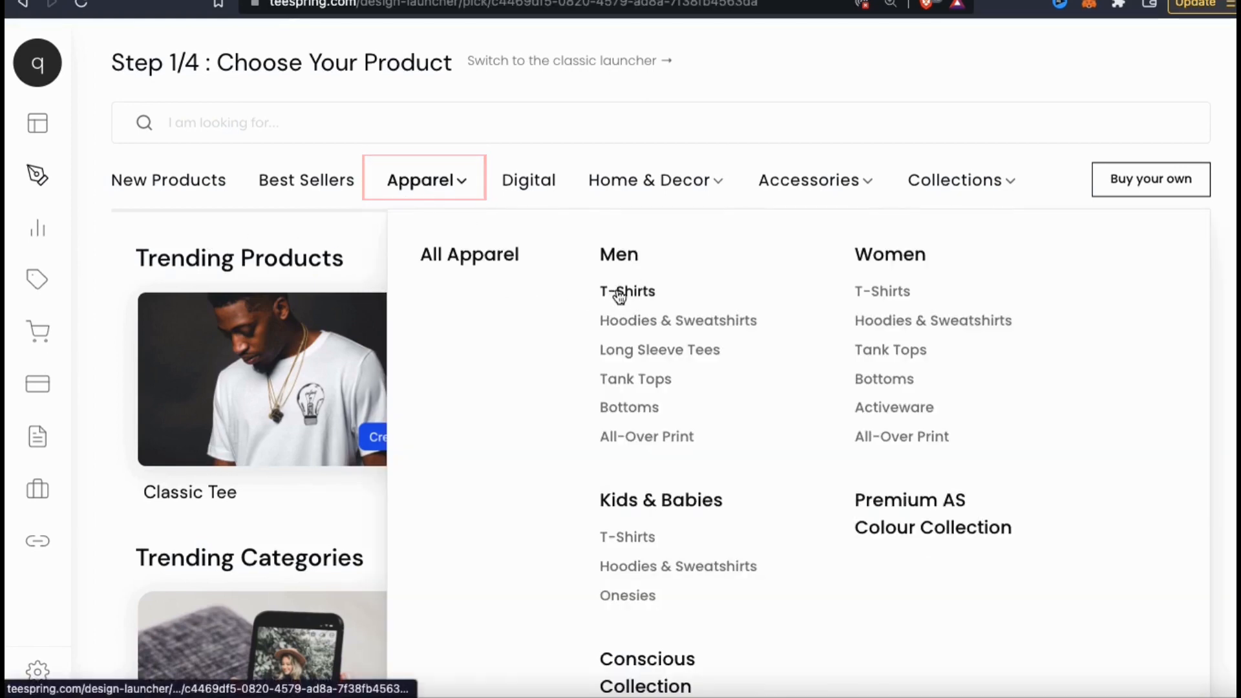
{"action": "left_click", "coordinate": [619, 294]}
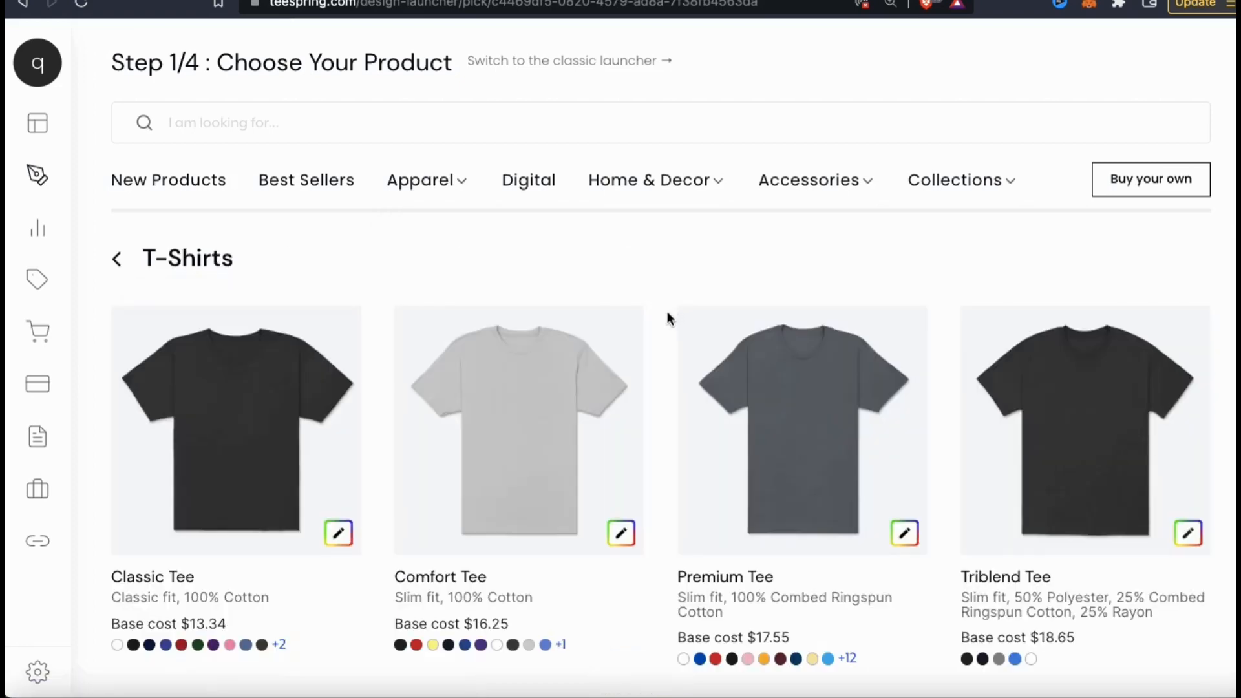
- Review the available T-shirt types and choose the Classic Tee as the product to design
{"action": "scroll", "coordinate": [667, 311], "scroll_direction": "down", "scroll_amount": 1}
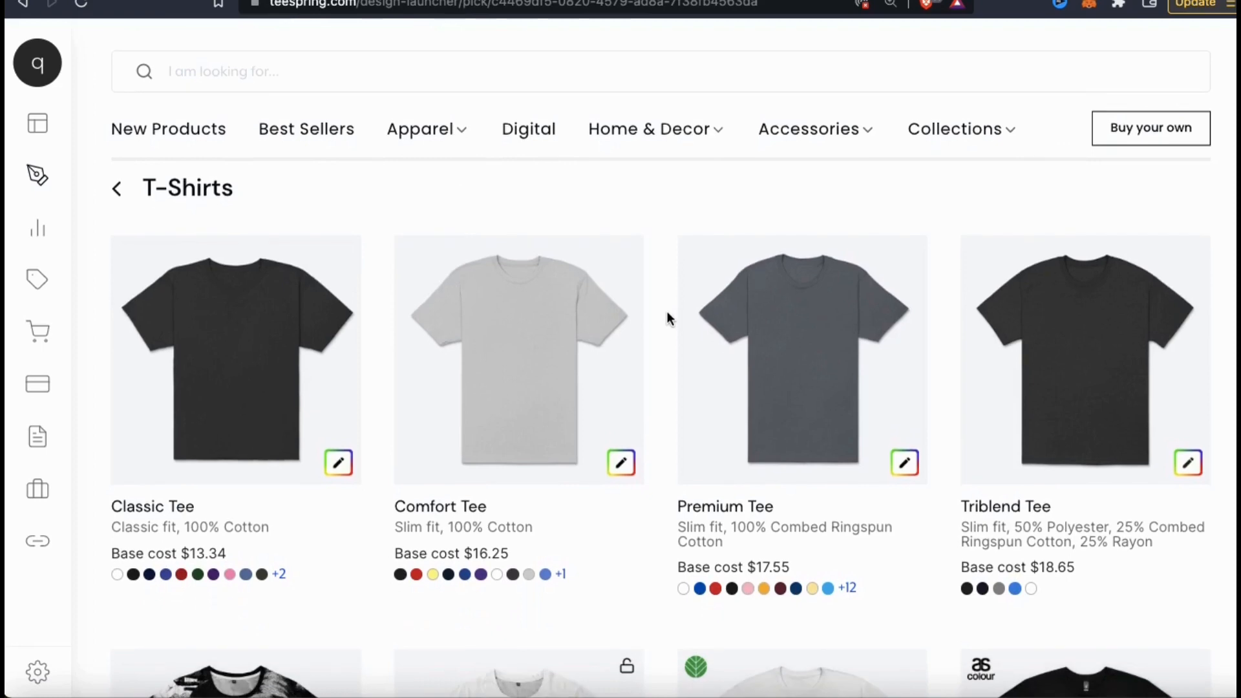
{"action": "scroll", "coordinate": [667, 314], "scroll_direction": "down", "scroll_amount": 2}
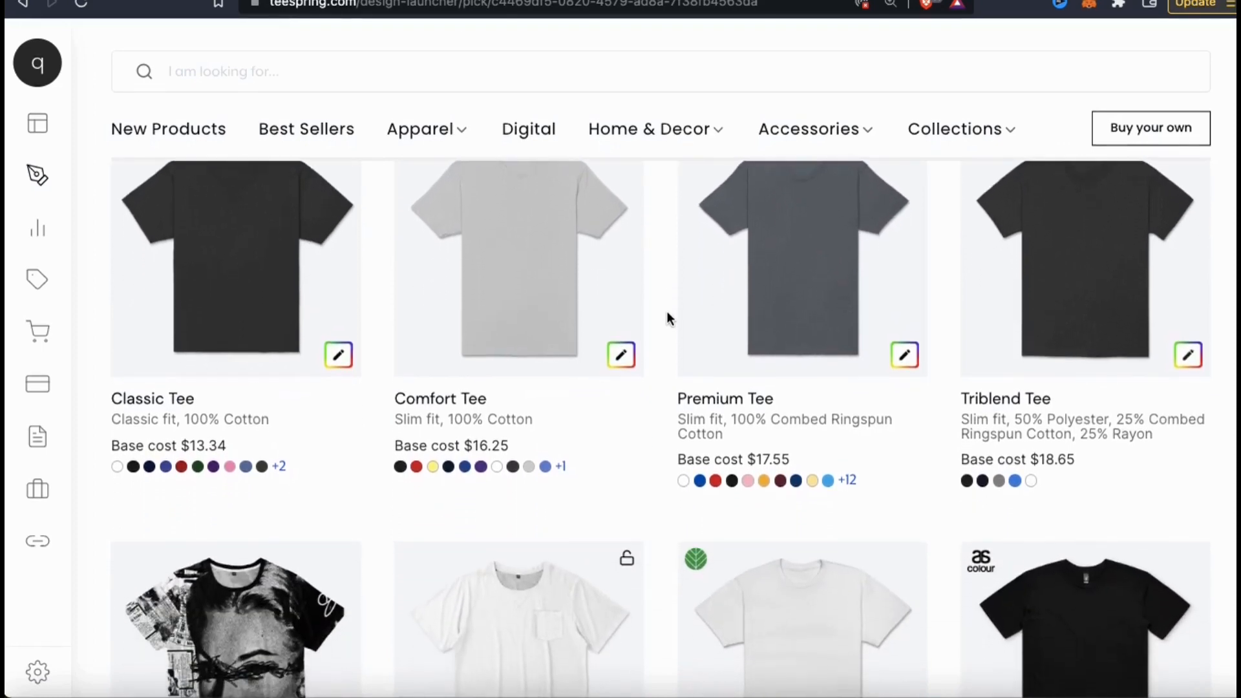
{"action": "scroll", "coordinate": [667, 317], "scroll_direction": "down", "scroll_amount": 2}
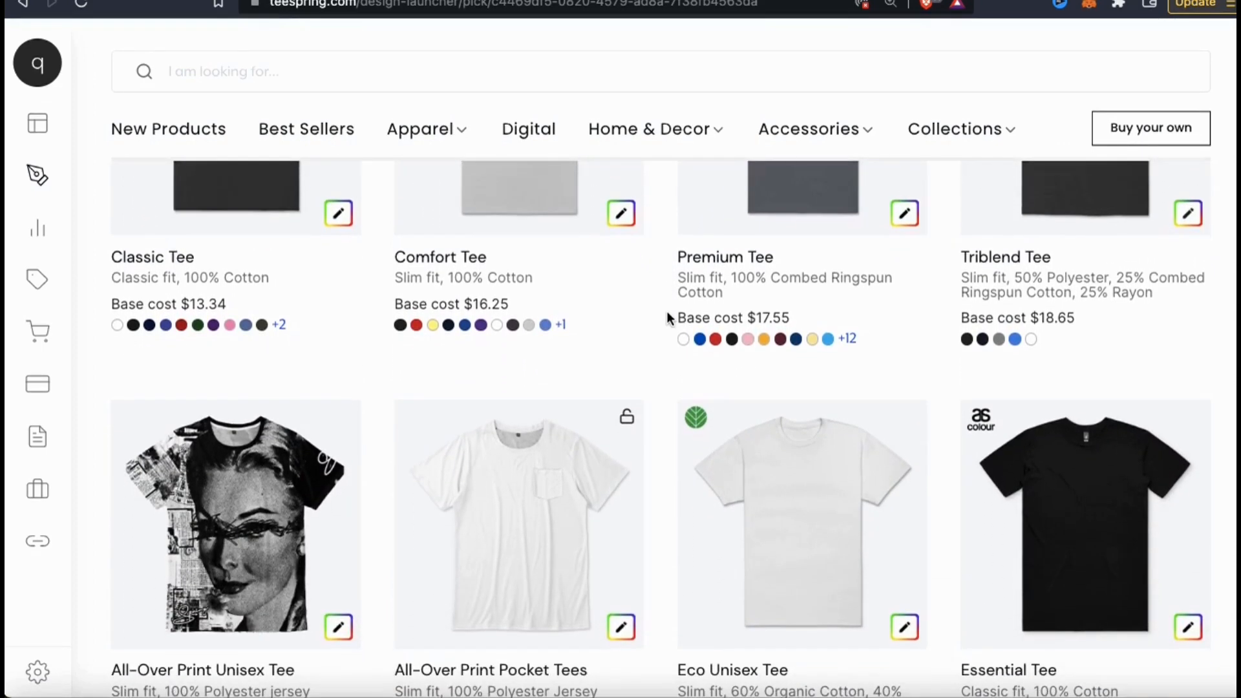
{"action": "scroll", "coordinate": [668, 316], "scroll_direction": "down", "scroll_amount": 2}
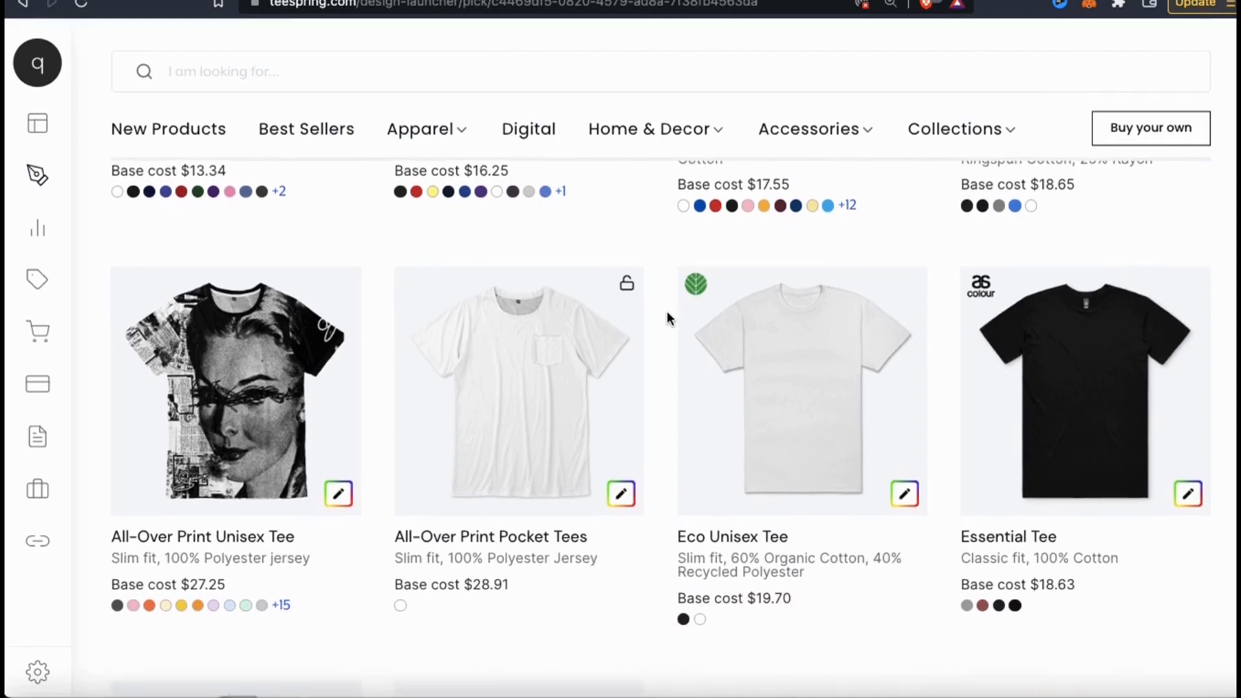
{"action": "scroll", "coordinate": [667, 316], "scroll_direction": "down", "scroll_amount": 2}
{"action": "scroll", "coordinate": [668, 317], "scroll_direction": "down", "scroll_amount": 1}
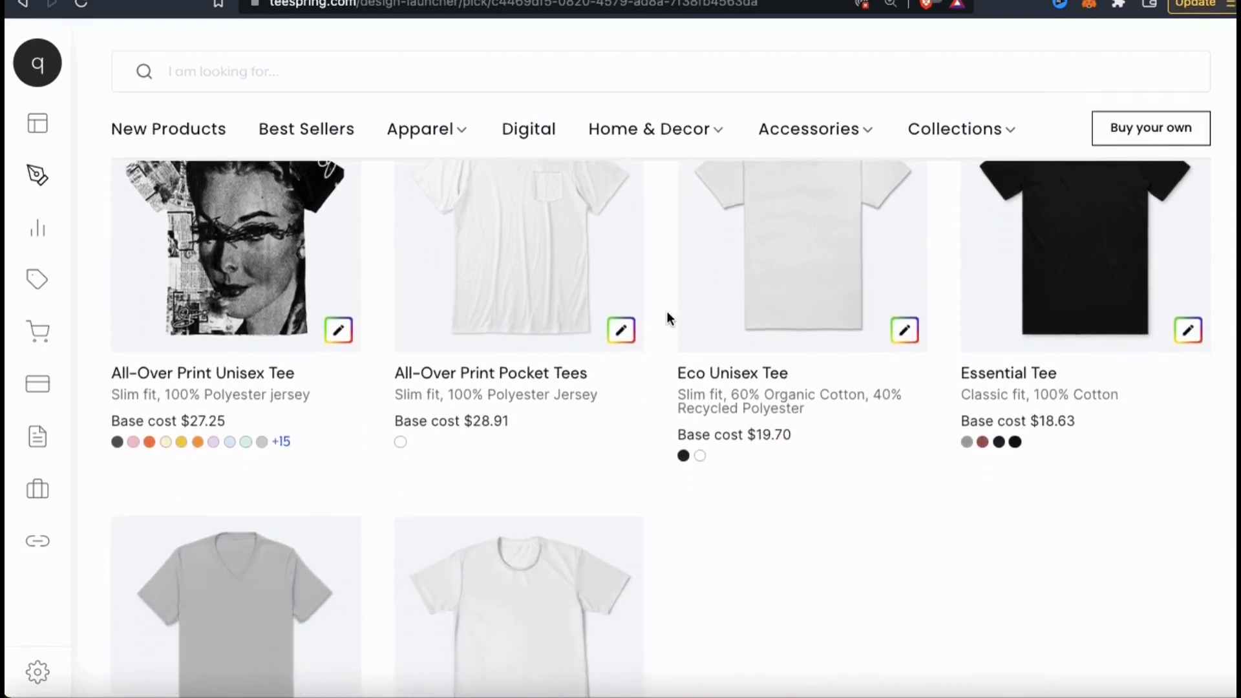
{"action": "scroll", "coordinate": [668, 317], "scroll_direction": "down", "scroll_amount": 2}
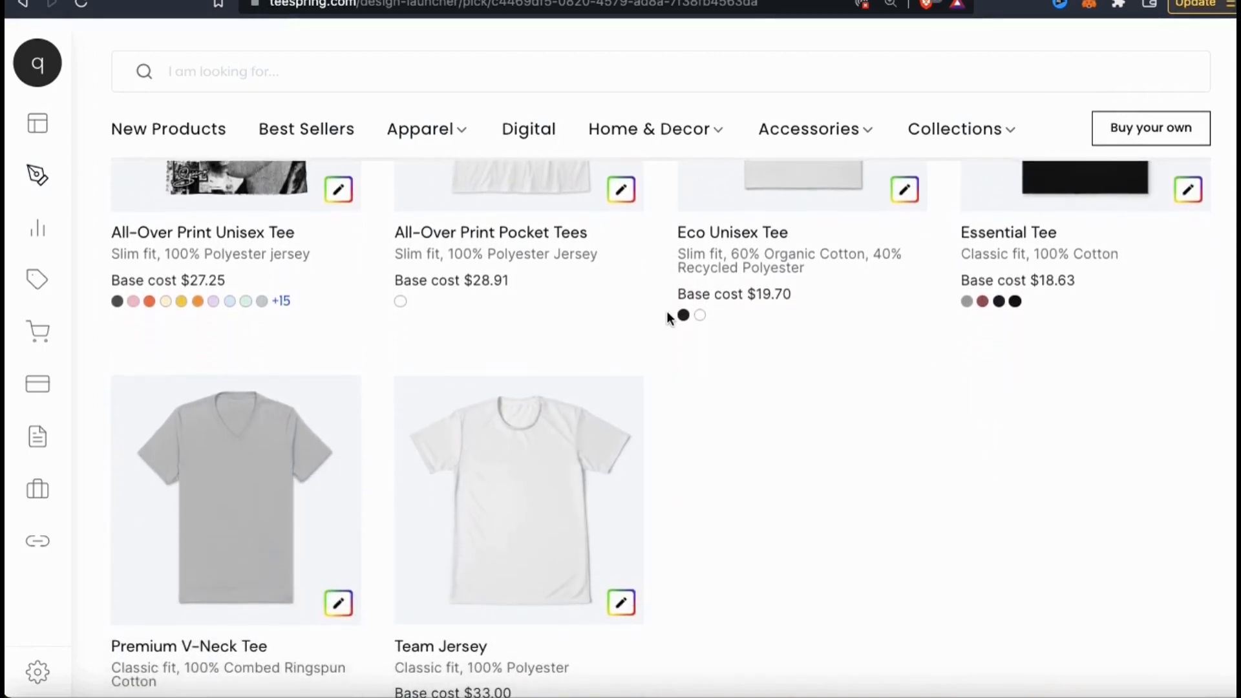
{"action": "scroll", "coordinate": [669, 317], "scroll_direction": "up", "scroll_amount": 8}
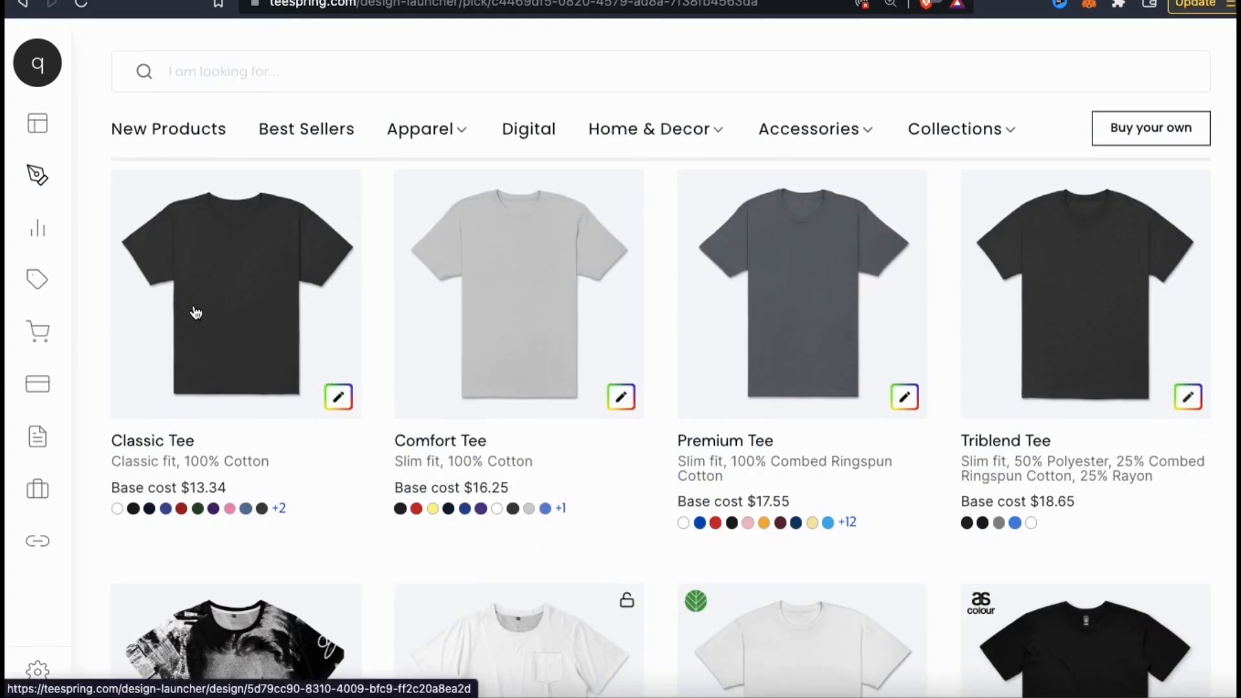
{"action": "left_click", "coordinate": [234, 341]}
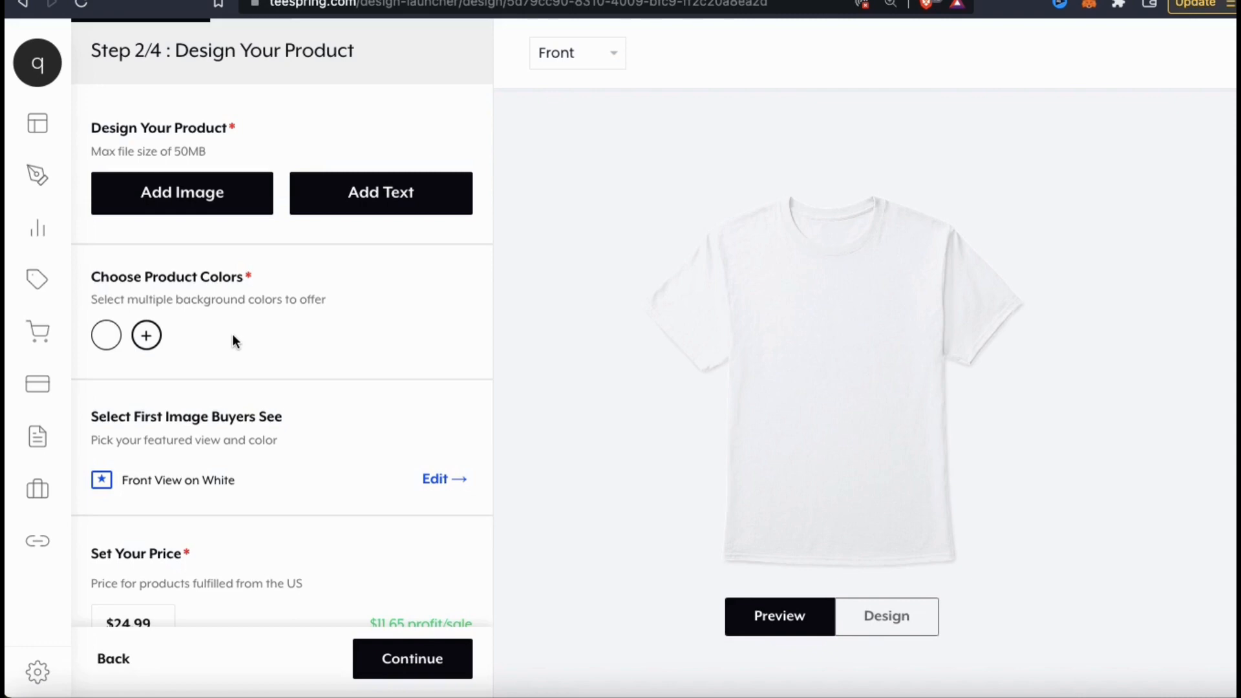
- Preview the back of the blank tee and return to the front view
{"action": "left_click", "coordinate": [607, 57]}
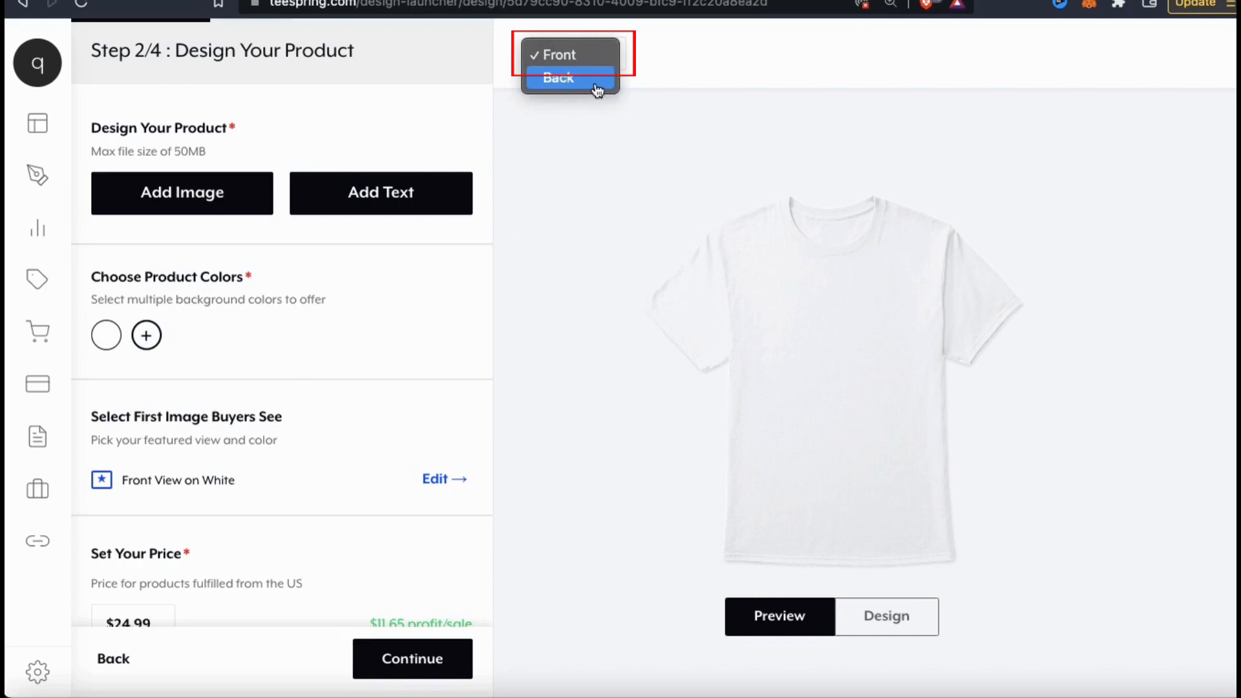
{"action": "left_click", "coordinate": [595, 87]}
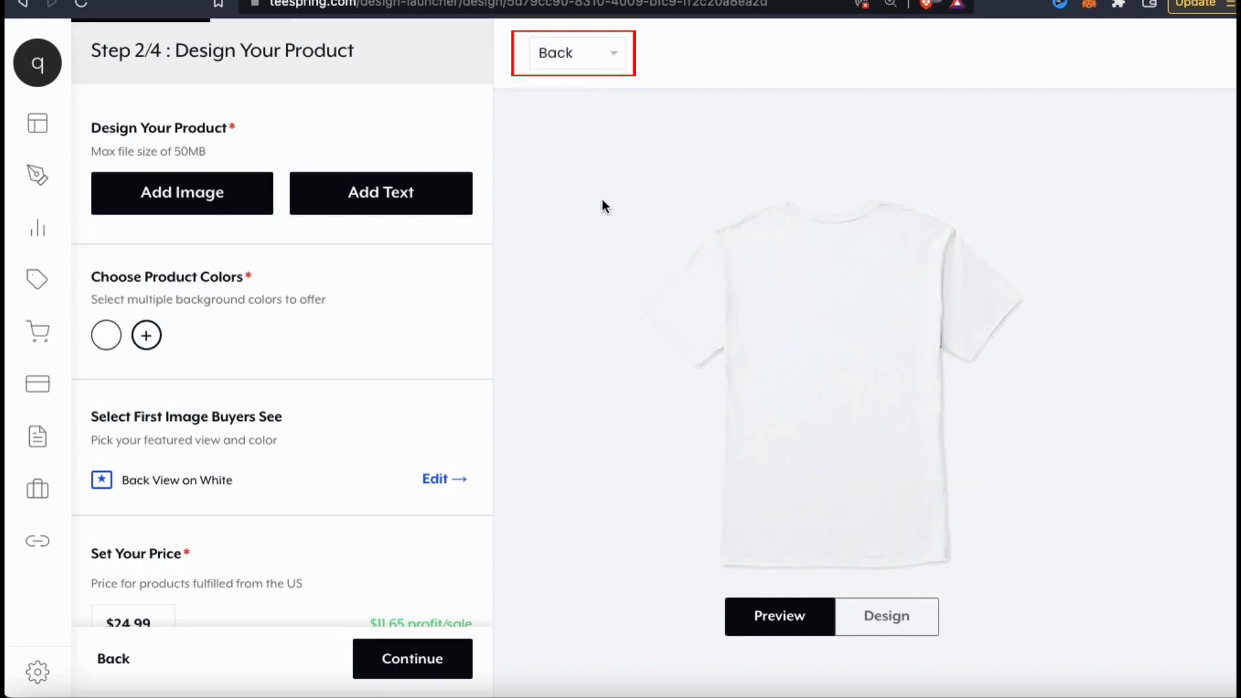
{"action": "left_click", "coordinate": [601, 57]}
{"action": "left_click", "coordinate": [584, 32]}
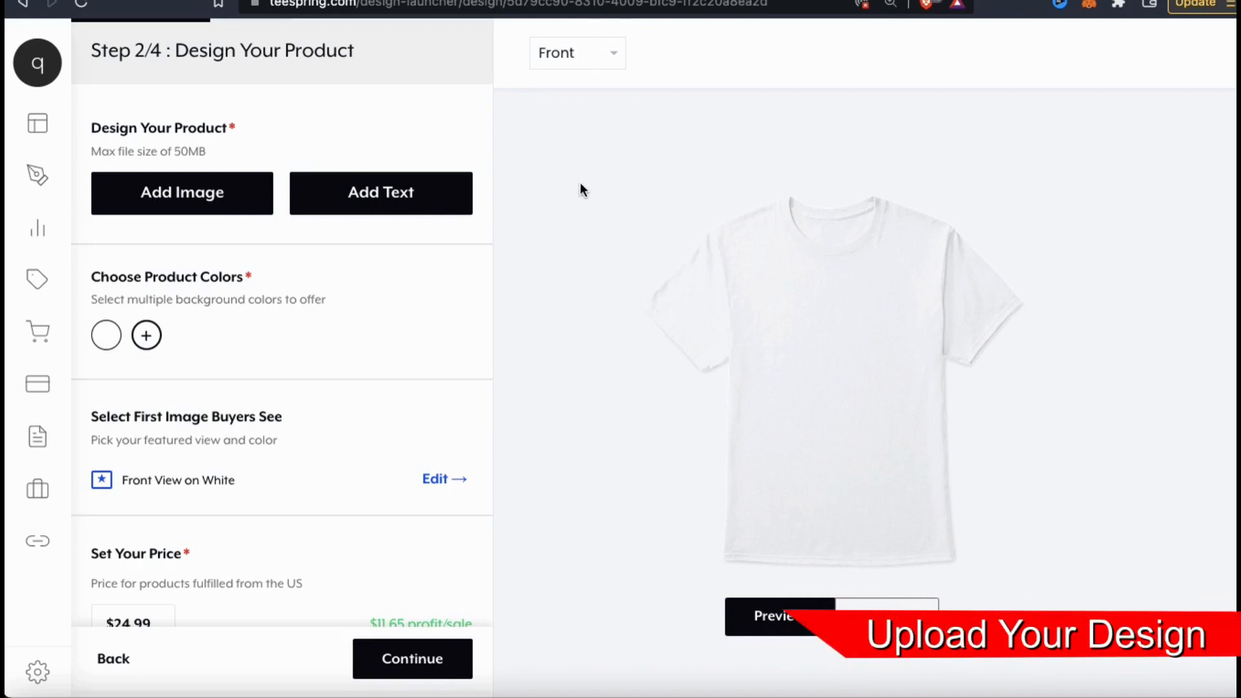
- Upload the DIGITAL design image from the Downloads folder onto the front of the tee
{"action": "left_click", "coordinate": [184, 190]}
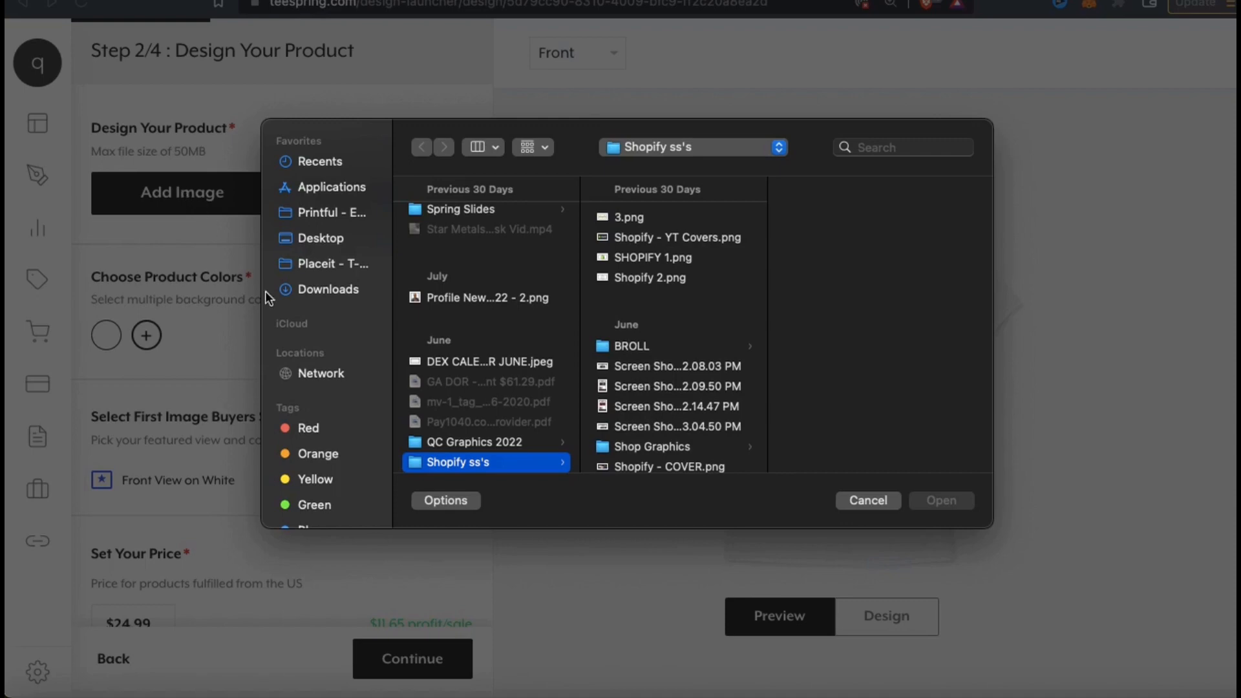
{"action": "left_click", "coordinate": [306, 290]}
{"action": "left_click", "coordinate": [450, 220]}
{"action": "left_click", "coordinate": [924, 503]}
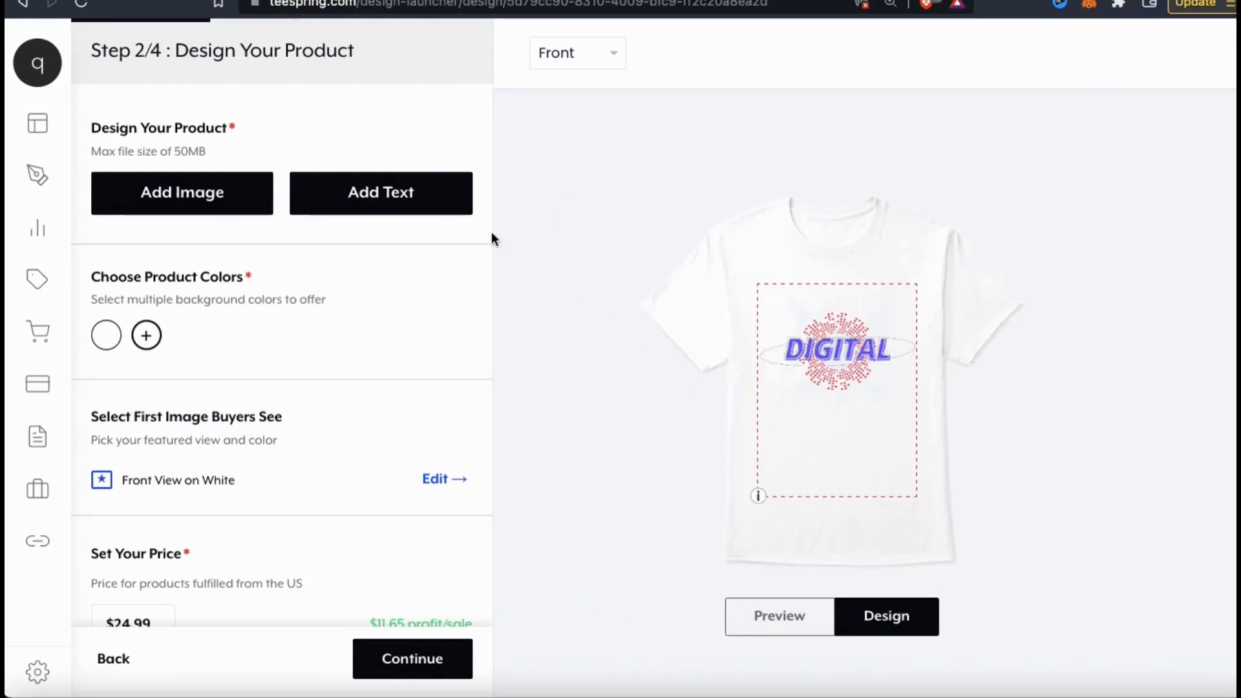
- Add an "ADD YOUR TEXT" line in a brush-style font below the design, scaled to about 10.28" x 1.44"
{"action": "left_click", "coordinate": [389, 200]}
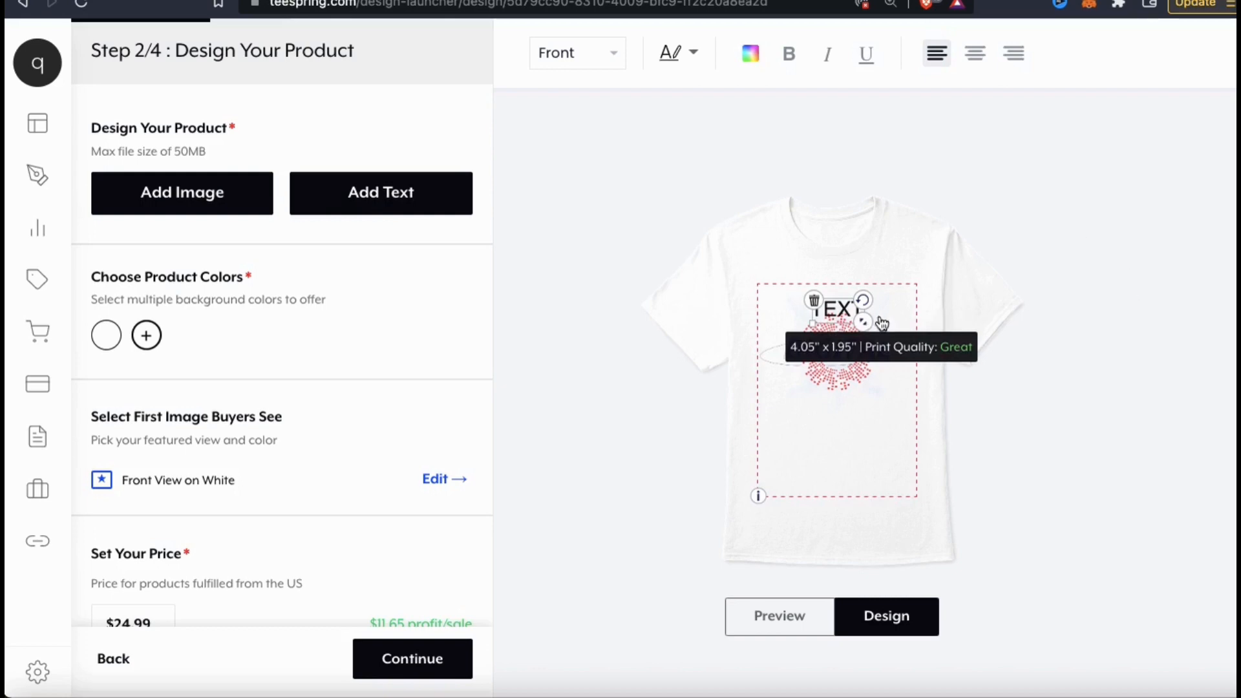
{"action": "double_click", "coordinate": [843, 312]}
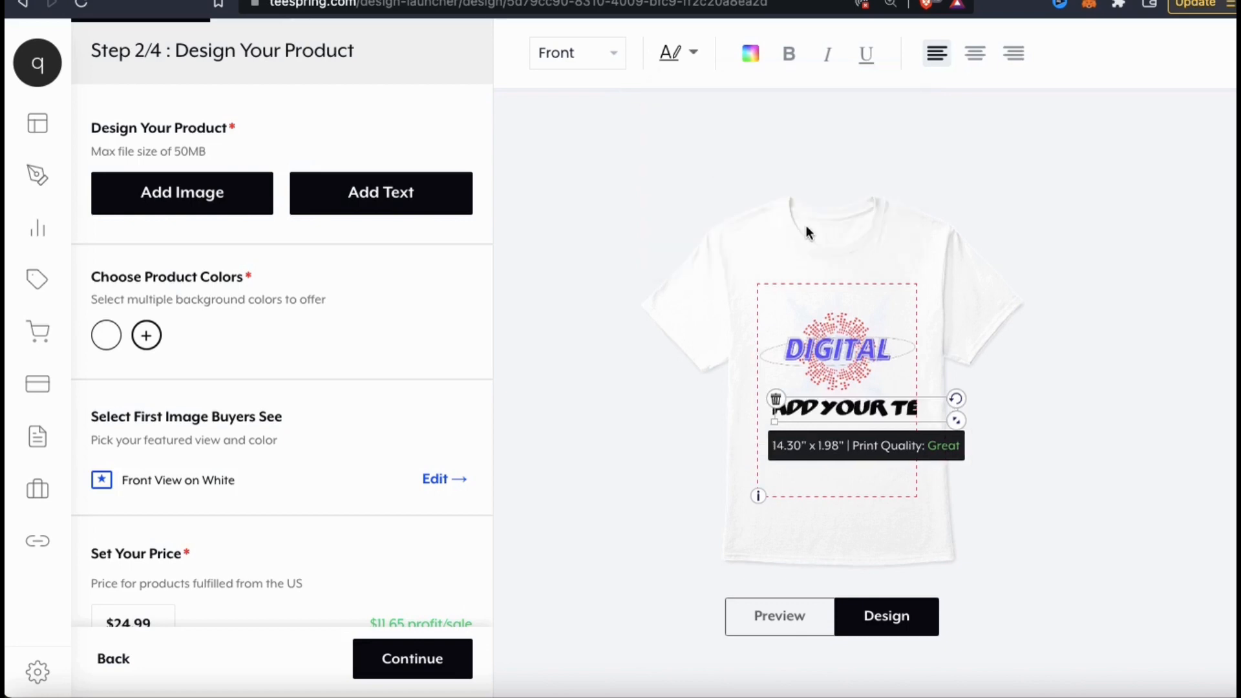
{"action": "left_click_drag", "start_coordinate": [954, 426], "coordinate": [904, 413]}
- Color the text line below the design dark green
{"action": "left_click", "coordinate": [754, 57]}
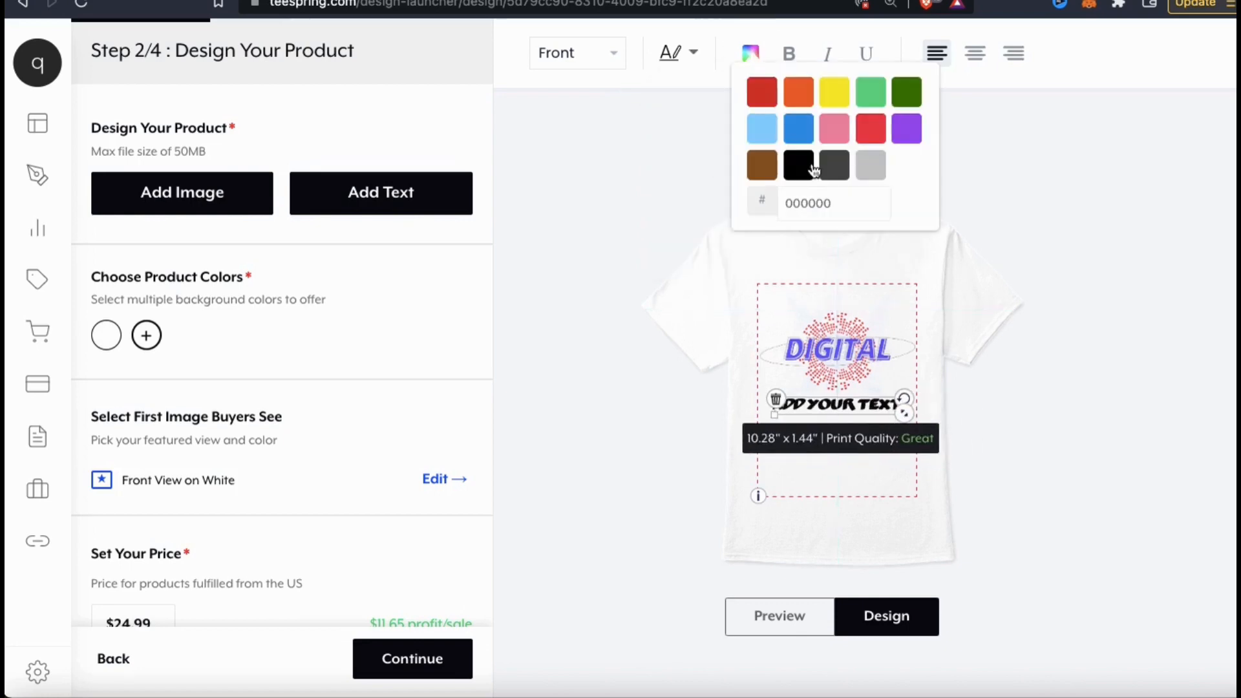
{"action": "left_click", "coordinate": [870, 127]}
{"action": "left_click", "coordinate": [1028, 388]}
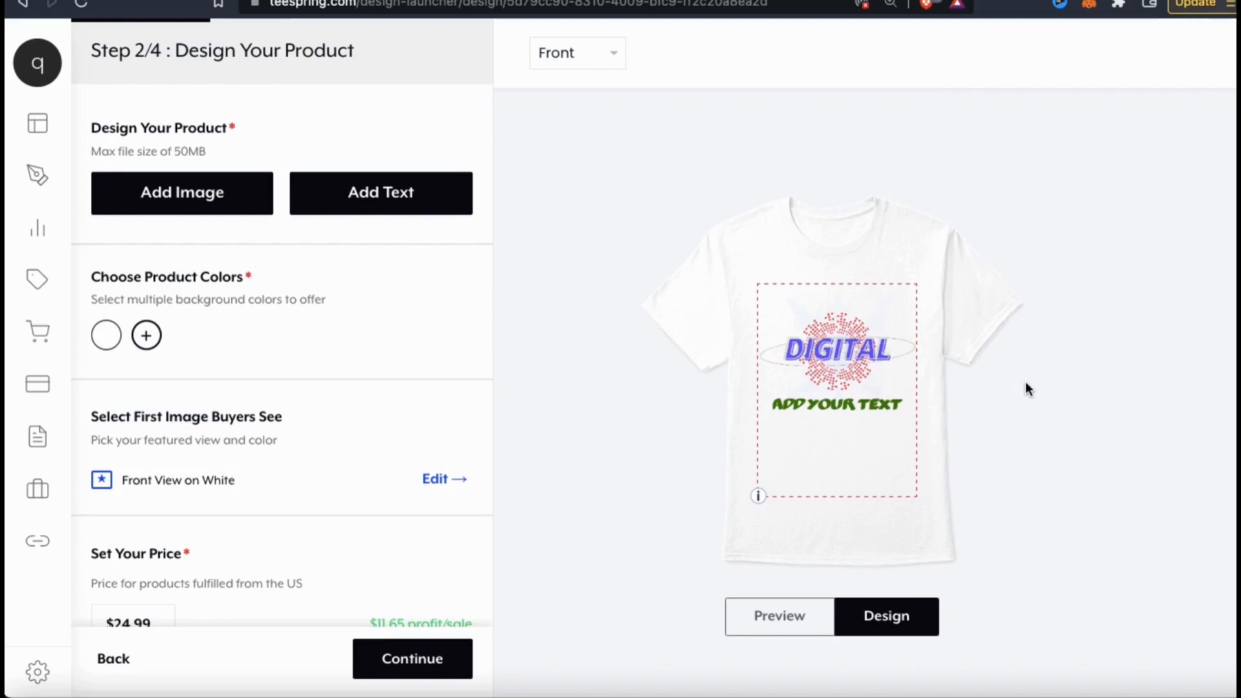
- Delete the green text line below the DIGITAL design
{"action": "left_click", "coordinate": [876, 405]}
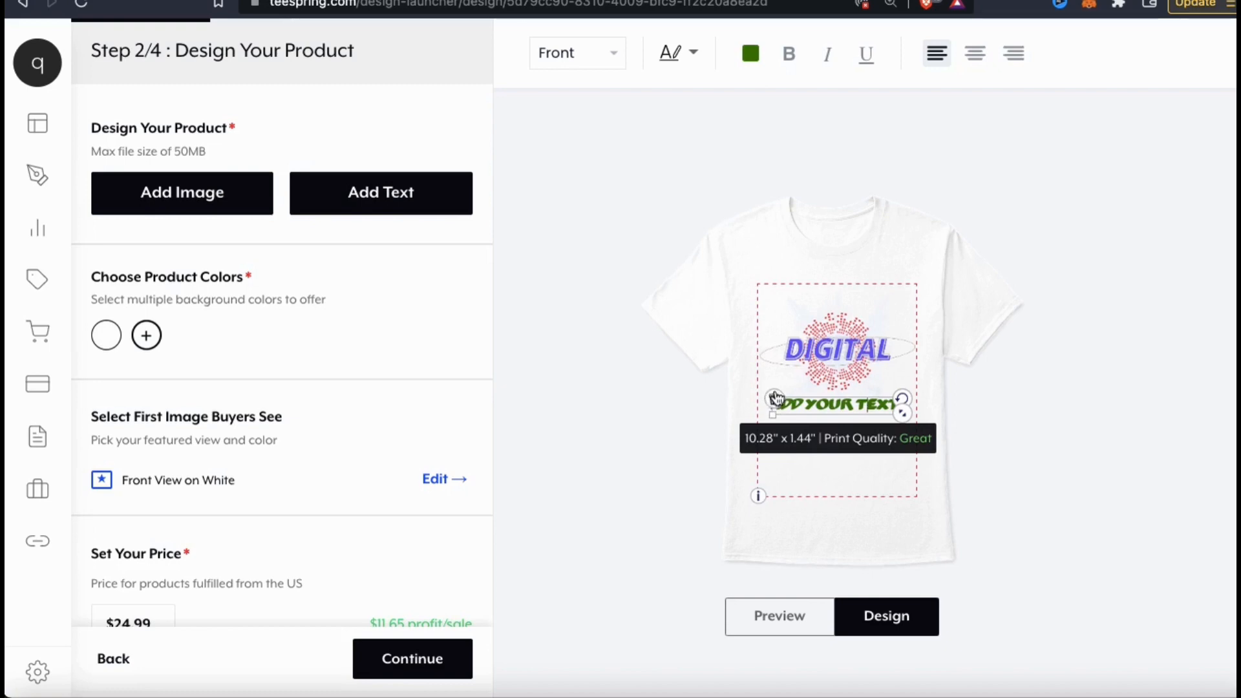
{"action": "left_click", "coordinate": [775, 397]}
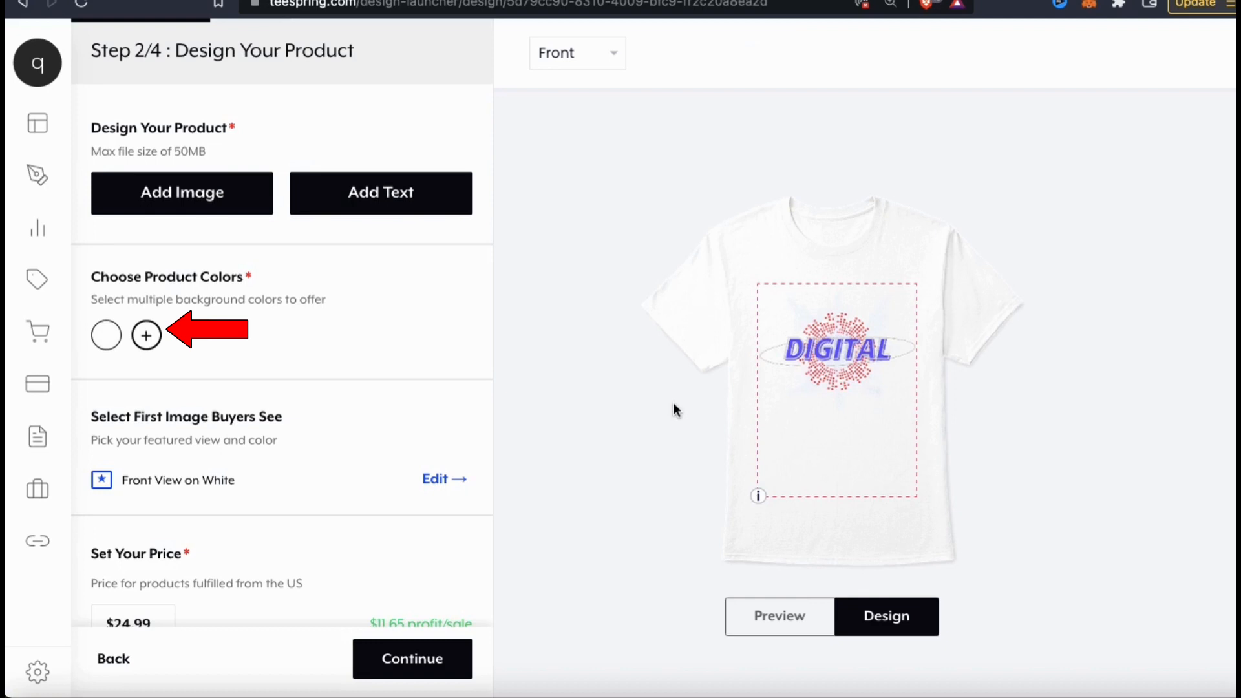
- Replace white with black as the background color offered for the tee
{"action": "left_click", "coordinate": [148, 335]}
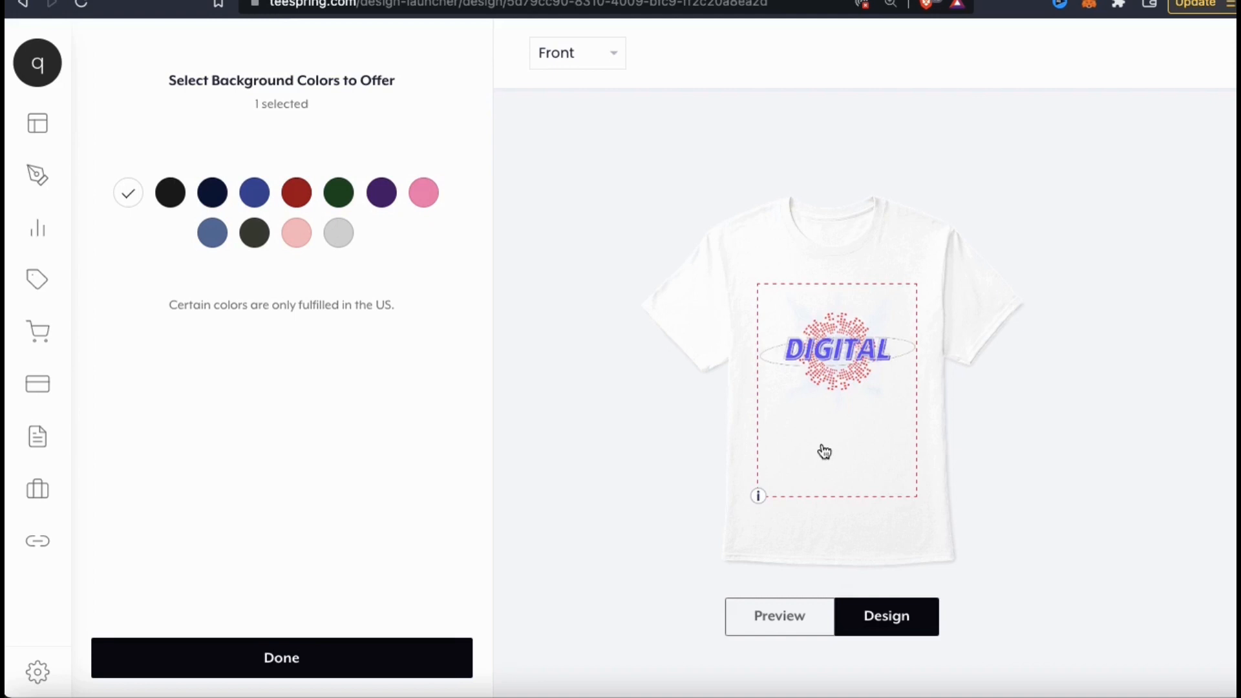
{"action": "left_click", "coordinate": [129, 197]}
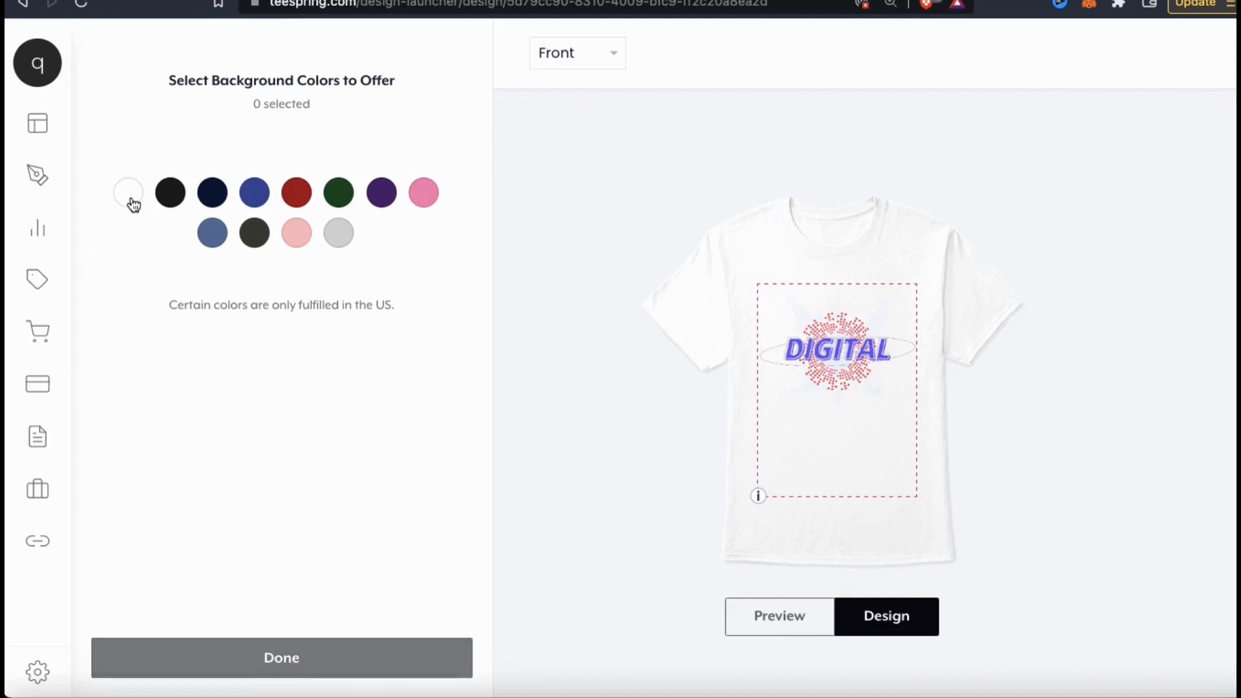
{"action": "left_click", "coordinate": [172, 200]}
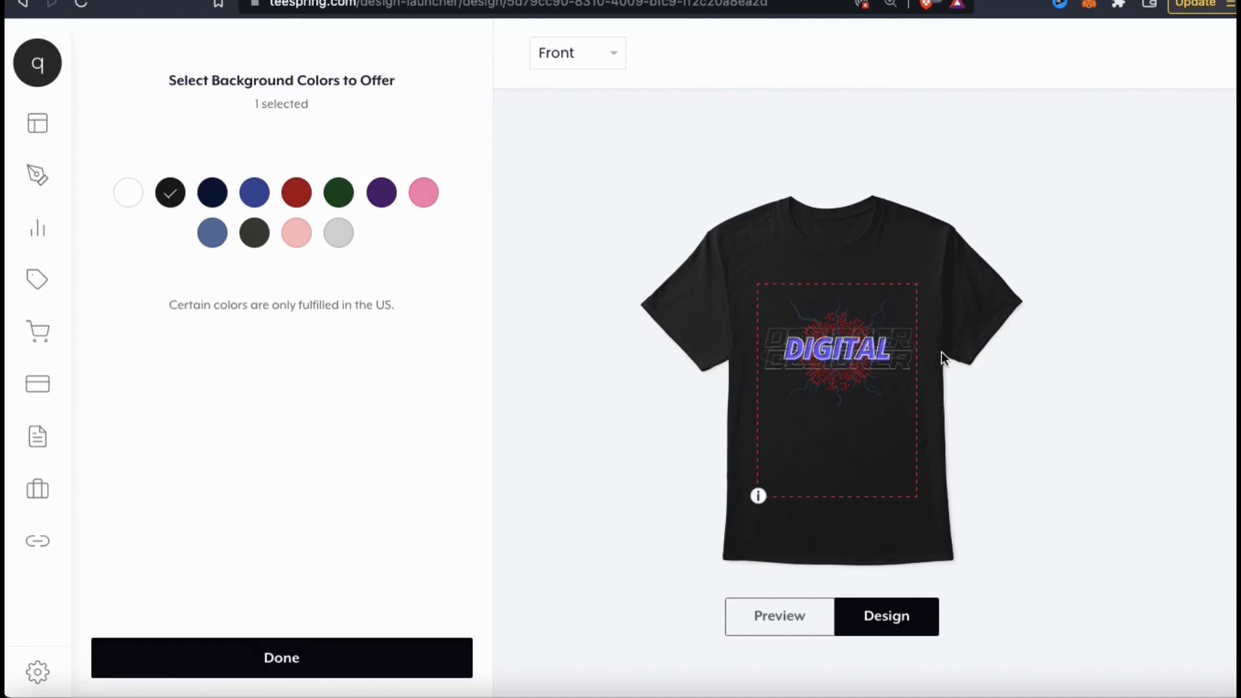
- Offer navy alongside black as a background color for the tee, trying out and deselecting blue, red, purple and charcoal
{"action": "left_click", "coordinate": [215, 197]}
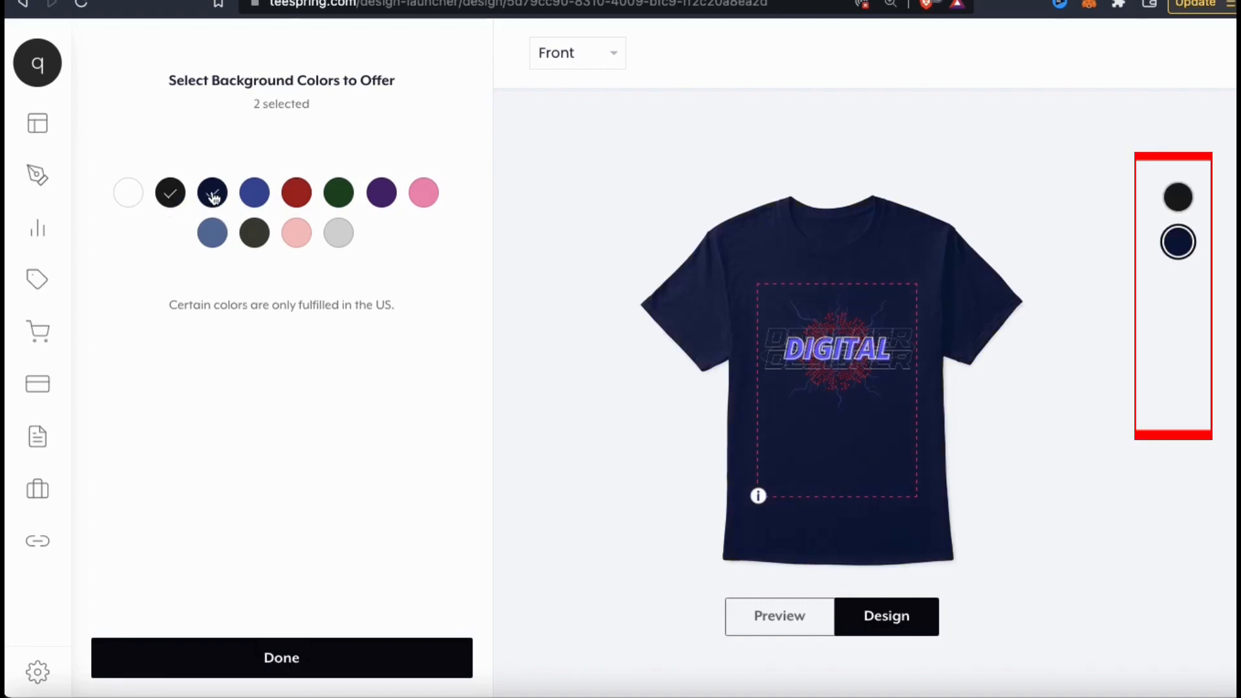
{"action": "left_click", "coordinate": [258, 198]}
{"action": "left_click", "coordinate": [260, 201]}
{"action": "left_click", "coordinate": [297, 197]}
{"action": "left_click", "coordinate": [296, 197]}
{"action": "left_click", "coordinate": [387, 198]}
{"action": "left_click", "coordinate": [386, 198]}
{"action": "left_click", "coordinate": [254, 232]}
{"action": "left_click", "coordinate": [254, 233]}
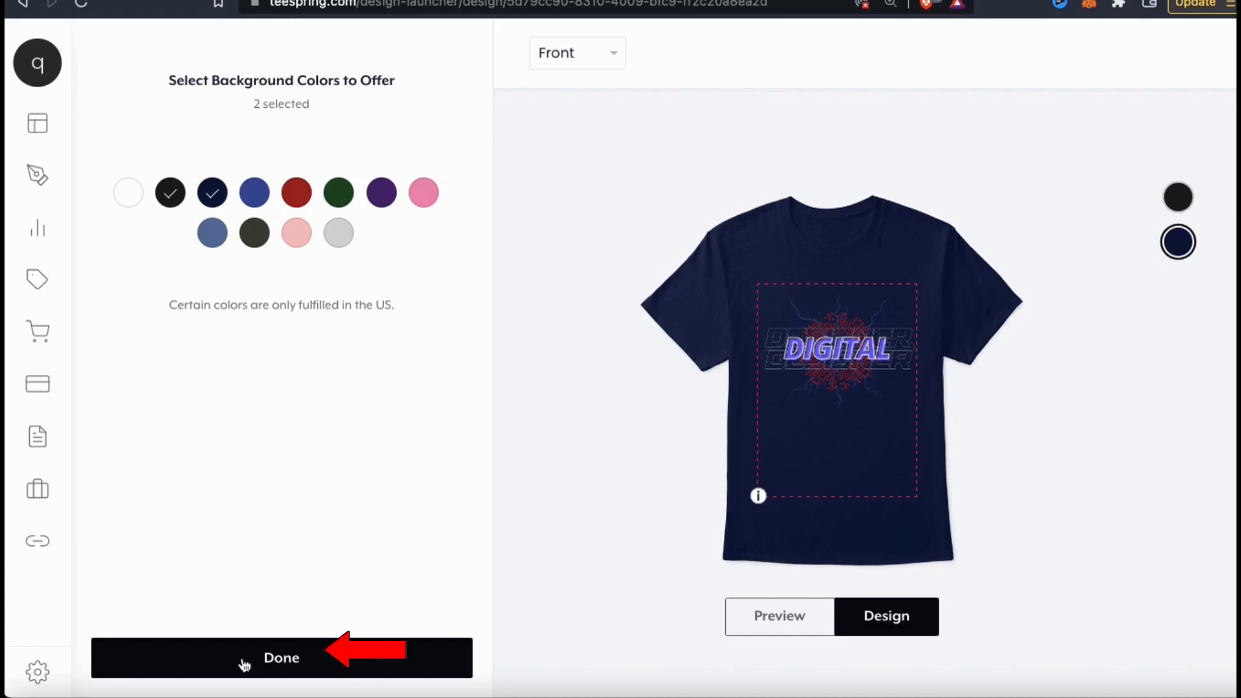
{"action": "left_click", "coordinate": [278, 664]}
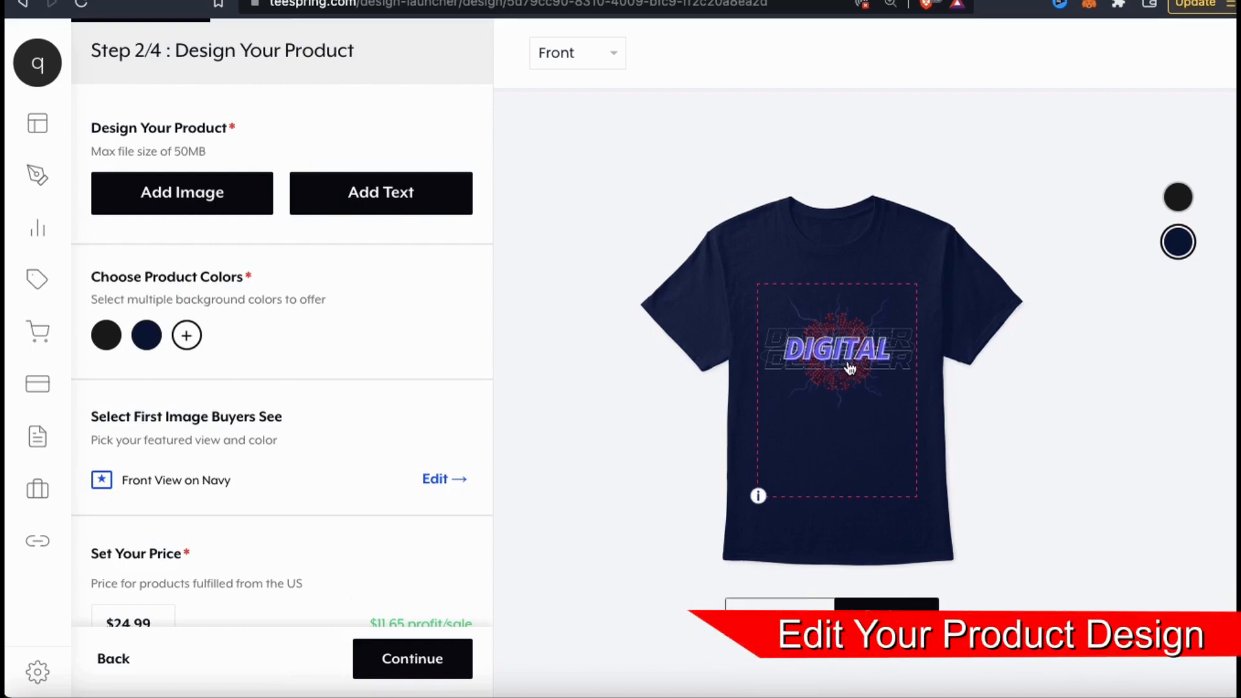
- Move the DIGITAL design slightly higher in the tee's print area and resize it to about 15.61" tall
{"action": "left_click_drag", "start_coordinate": [850, 368], "coordinate": [848, 352]}
{"action": "mouse_move", "coordinate": [916, 479]}
{"action": "left_mouse_down"}
{"action": "mouse_move", "coordinate": [942, 494]}
{"action": "mouse_move", "coordinate": [913, 475]}
{"action": "left_mouse_up"}
{"action": "left_click_drag", "start_coordinate": [842, 336], "coordinate": [842, 337]}
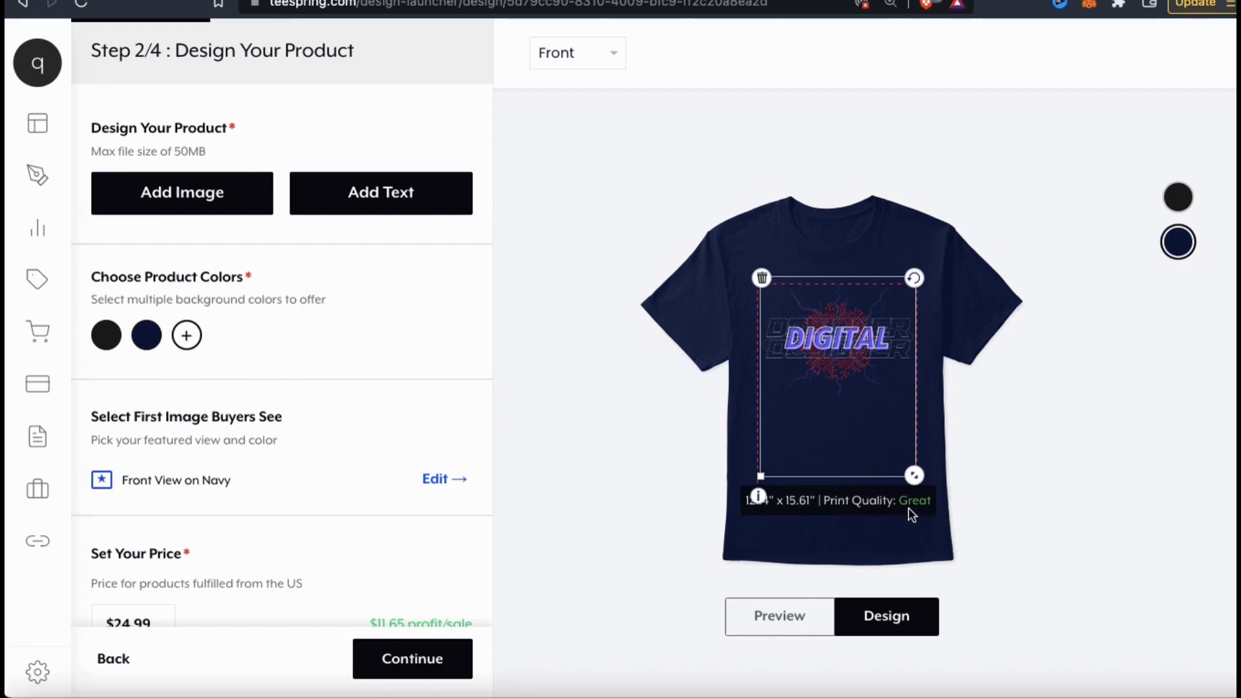
{"action": "left_click", "coordinate": [974, 506]}
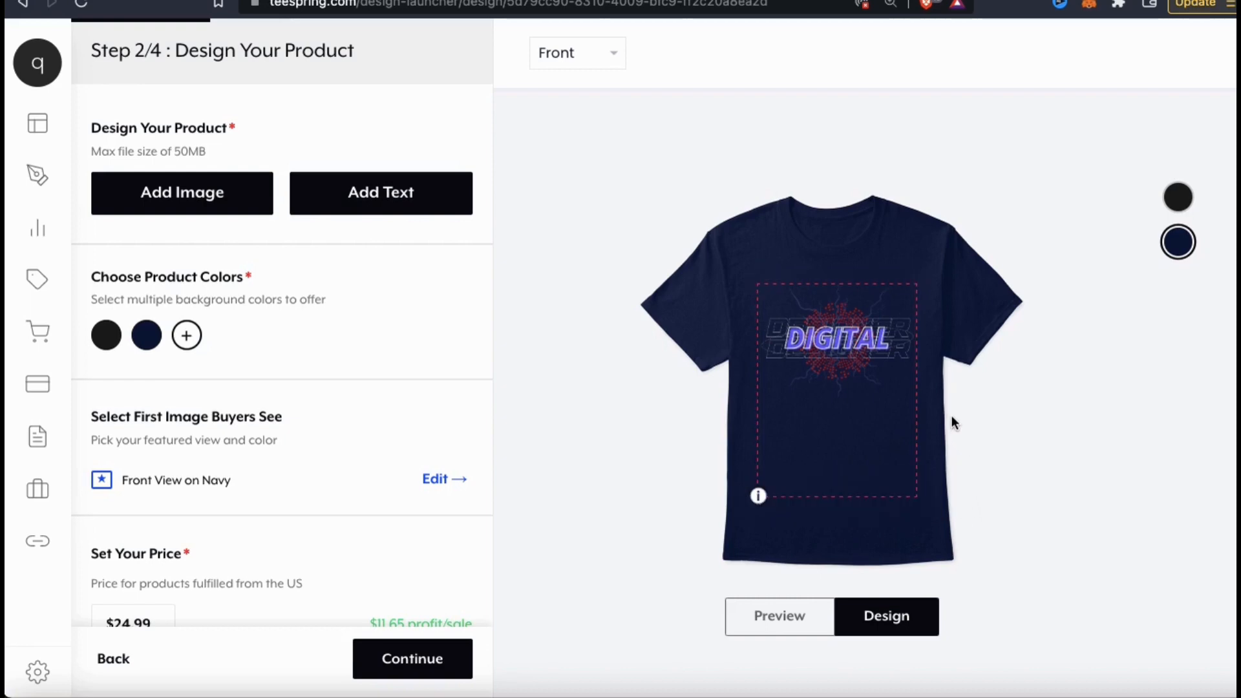
- Try rotating the DIGITAL design on the front of the navy tee
{"action": "left_click", "coordinate": [867, 370]}
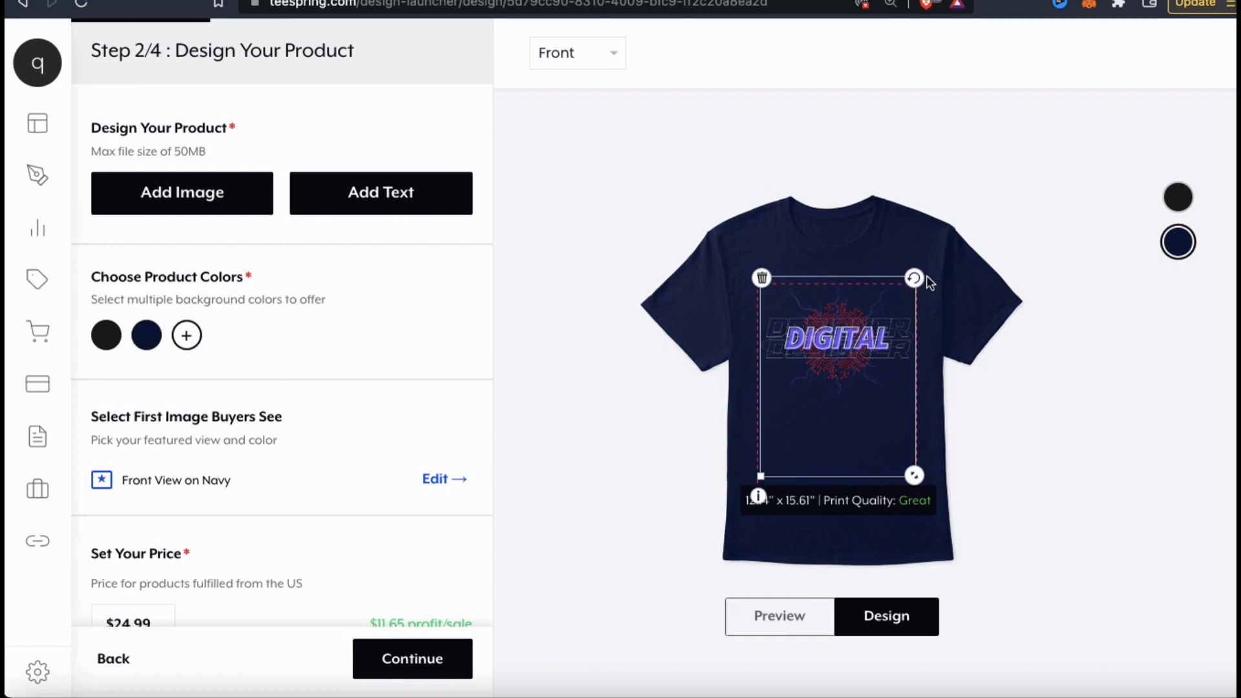
{"action": "mouse_move", "coordinate": [913, 277]}
{"action": "left_mouse_down"}
{"action": "mouse_move", "coordinate": [899, 256]}
{"action": "mouse_move", "coordinate": [930, 294]}
{"action": "mouse_move", "coordinate": [915, 279]}
{"action": "left_mouse_up"}
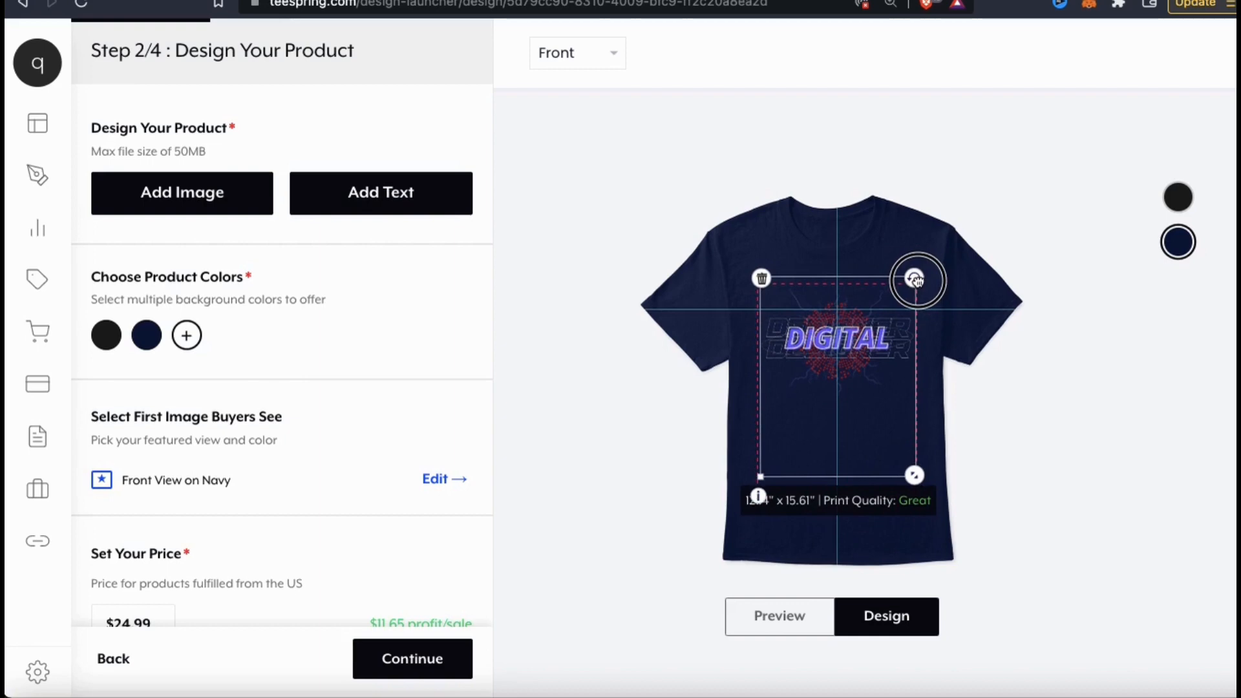
{"action": "left_click_drag", "start_coordinate": [917, 280], "coordinate": [918, 280]}
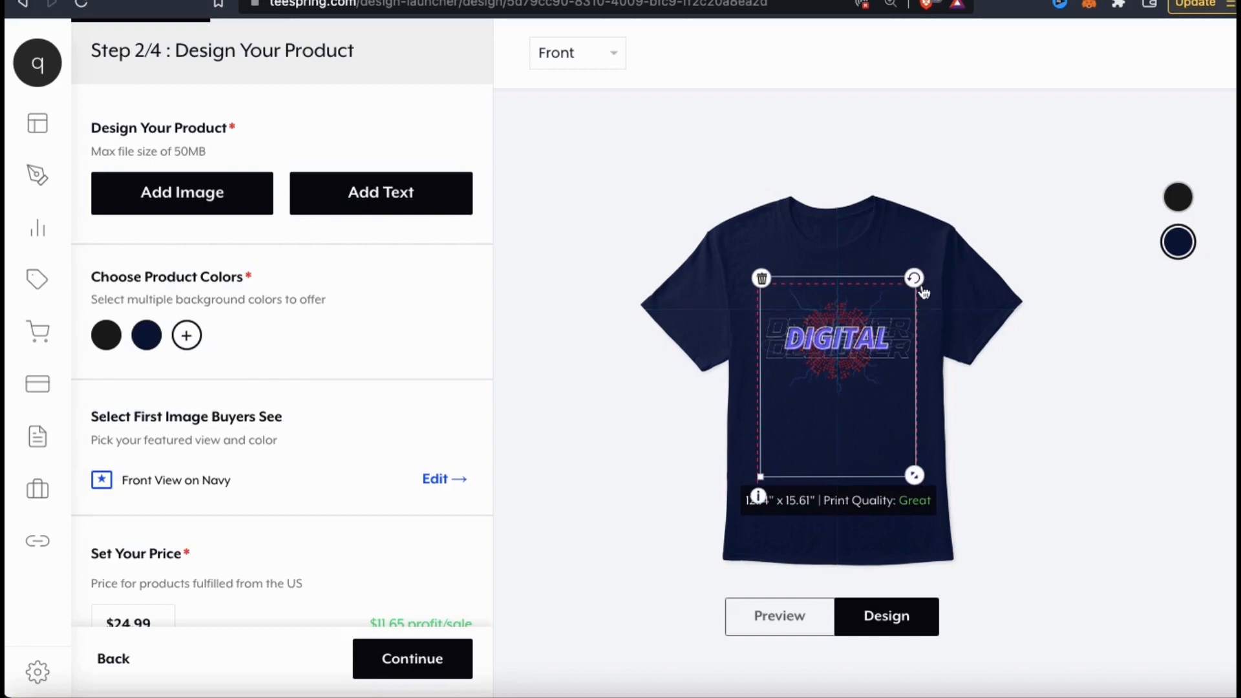
{"action": "left_click", "coordinate": [975, 350]}
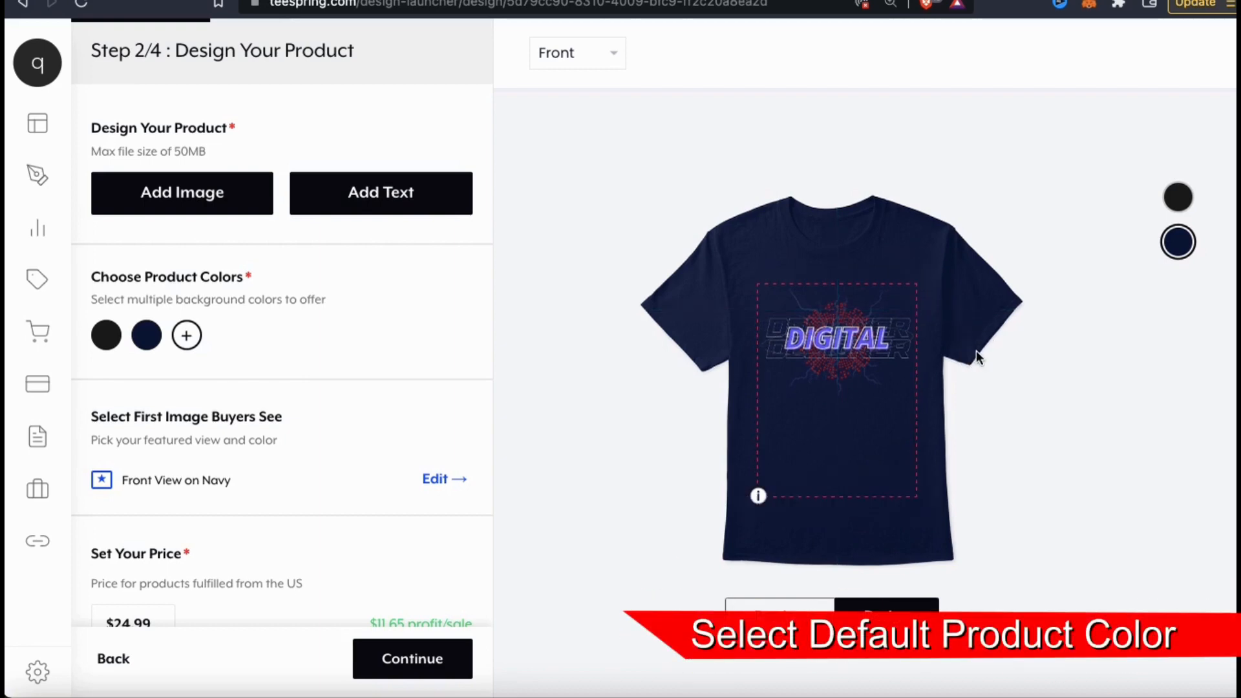
{"action": "left_click", "coordinate": [875, 344]}
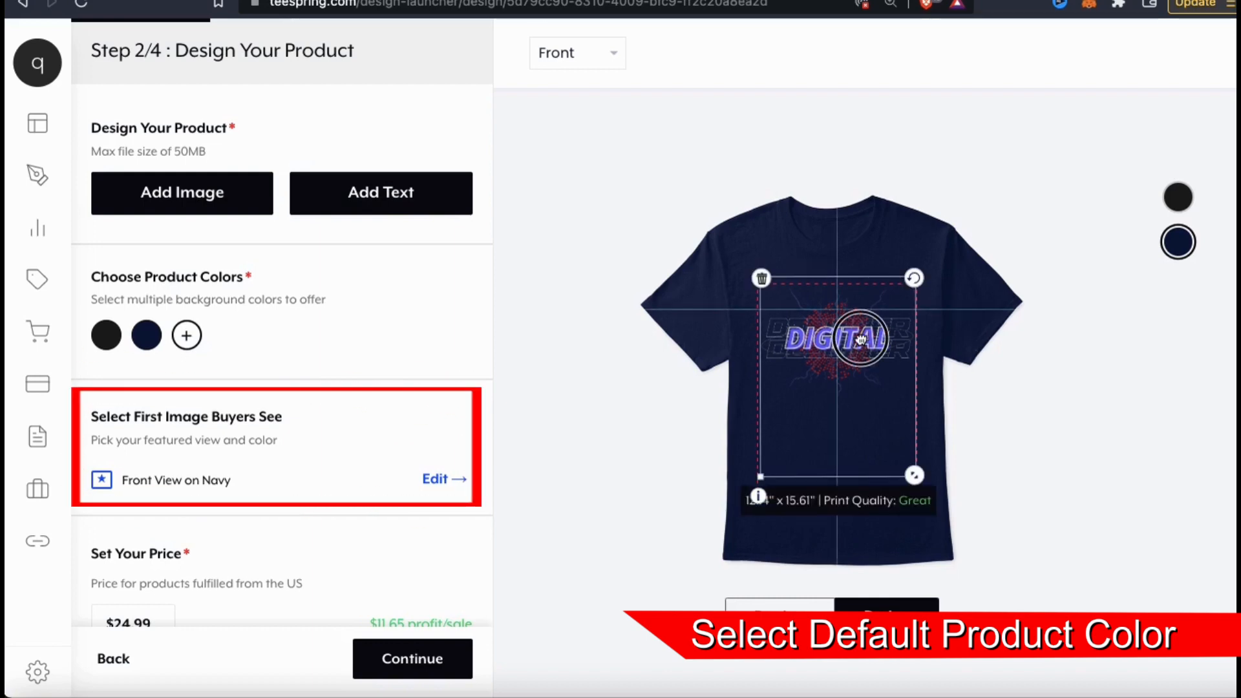
{"action": "left_click", "coordinate": [1025, 423]}
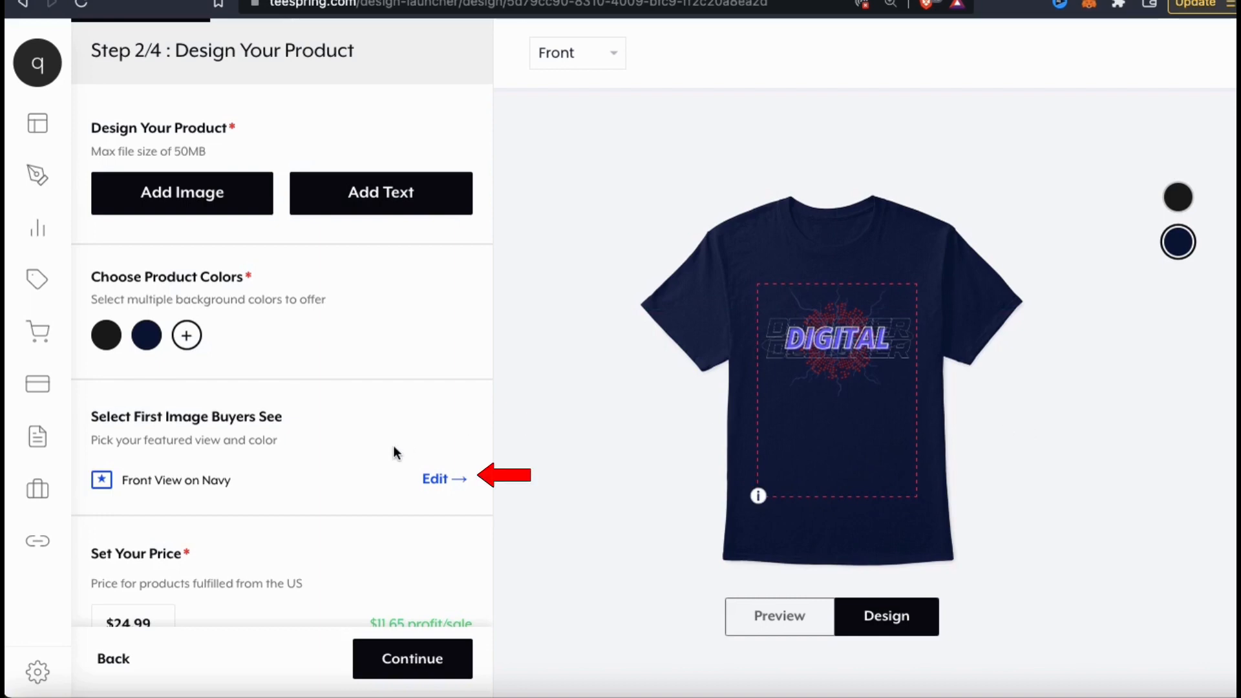
- Try black as the featured background color for the first image buyers see and set it back to navy
{"action": "left_click", "coordinate": [439, 482]}
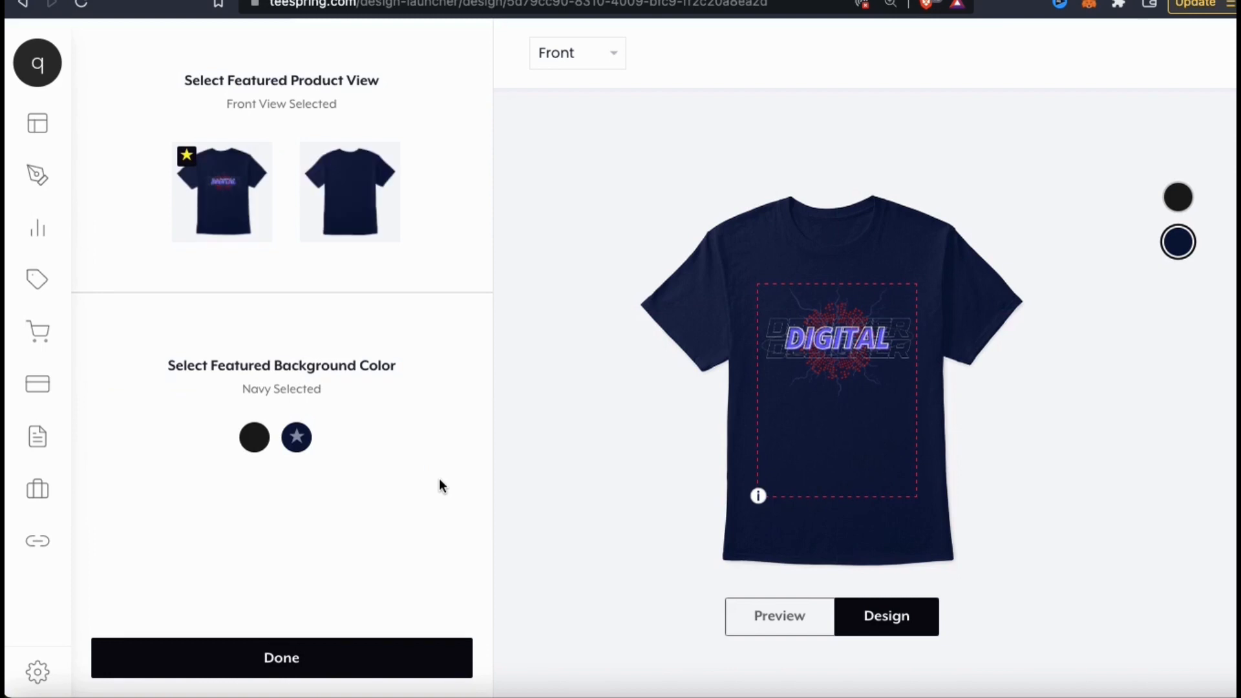
{"action": "left_click", "coordinate": [256, 439]}
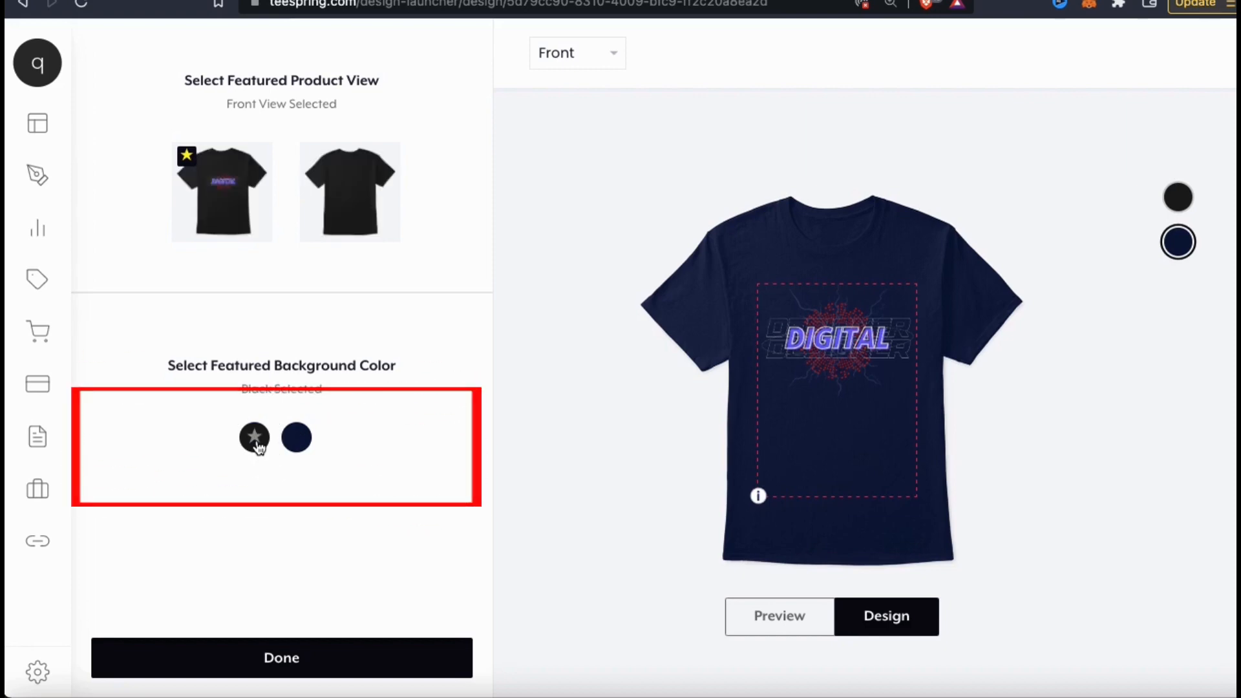
{"action": "left_click", "coordinate": [295, 443]}
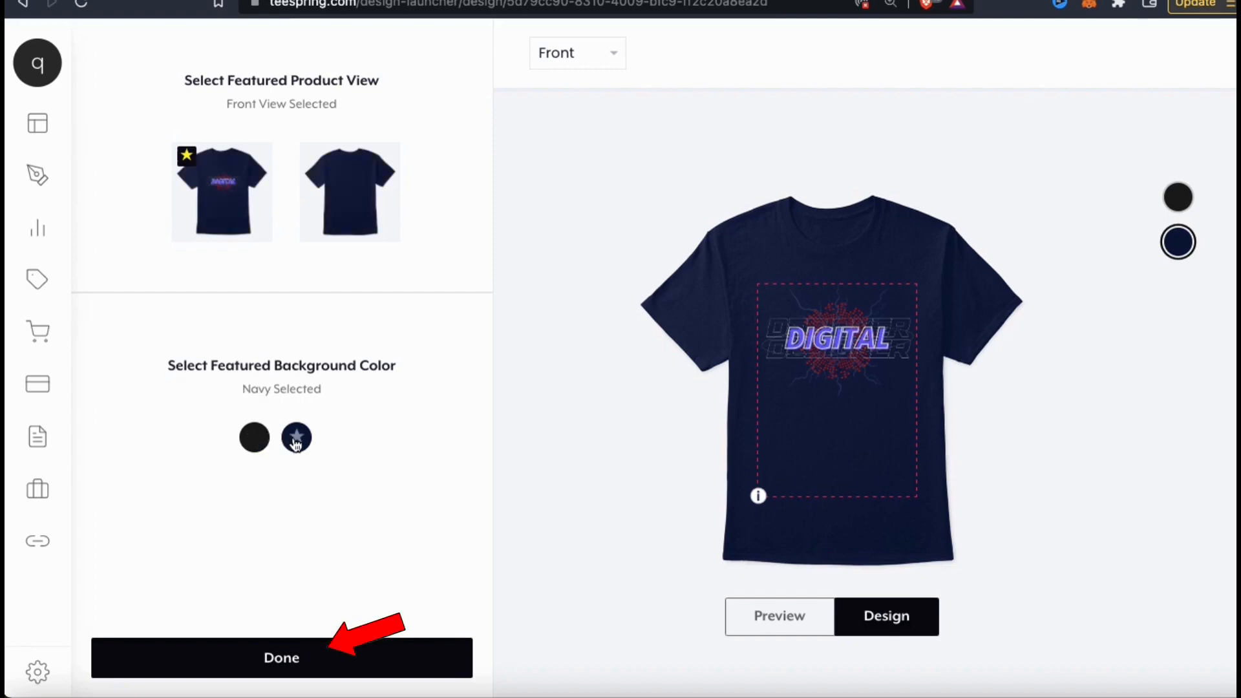
{"action": "left_click", "coordinate": [277, 659]}
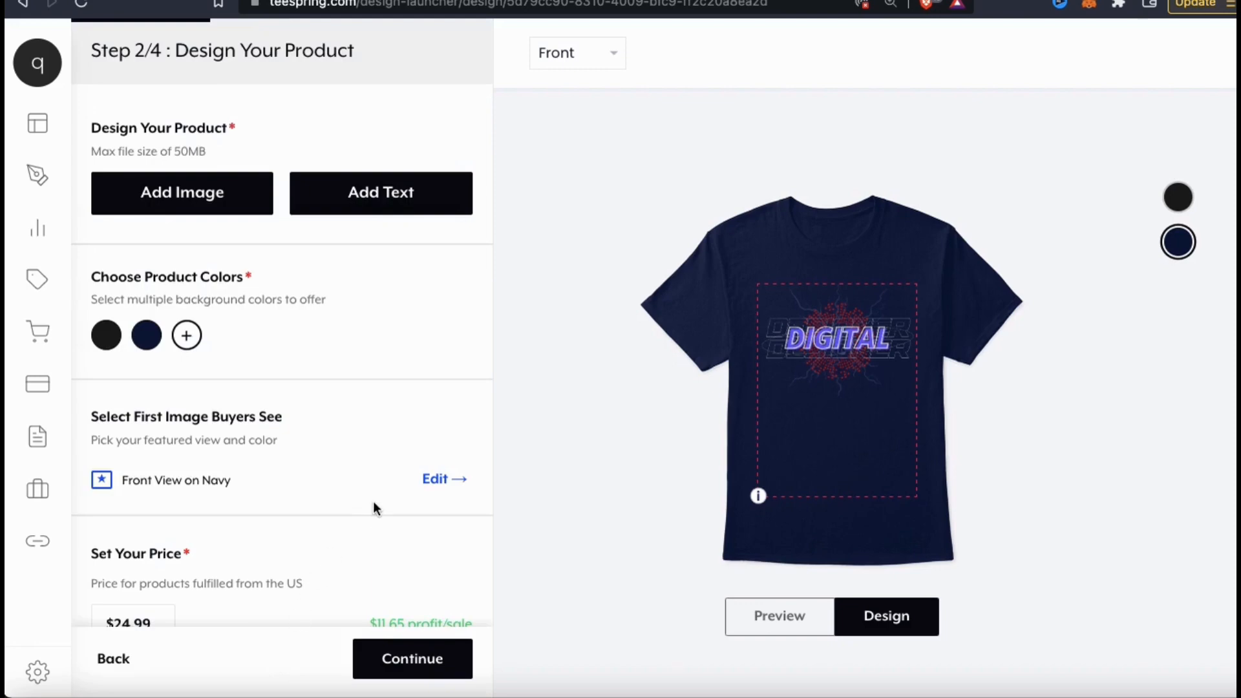
- Set the tee's US-fulfilled price to $25.99 and its EU-fulfilled price to €33.99
{"action": "scroll", "coordinate": [374, 508], "scroll_direction": "down", "scroll_amount": 5}
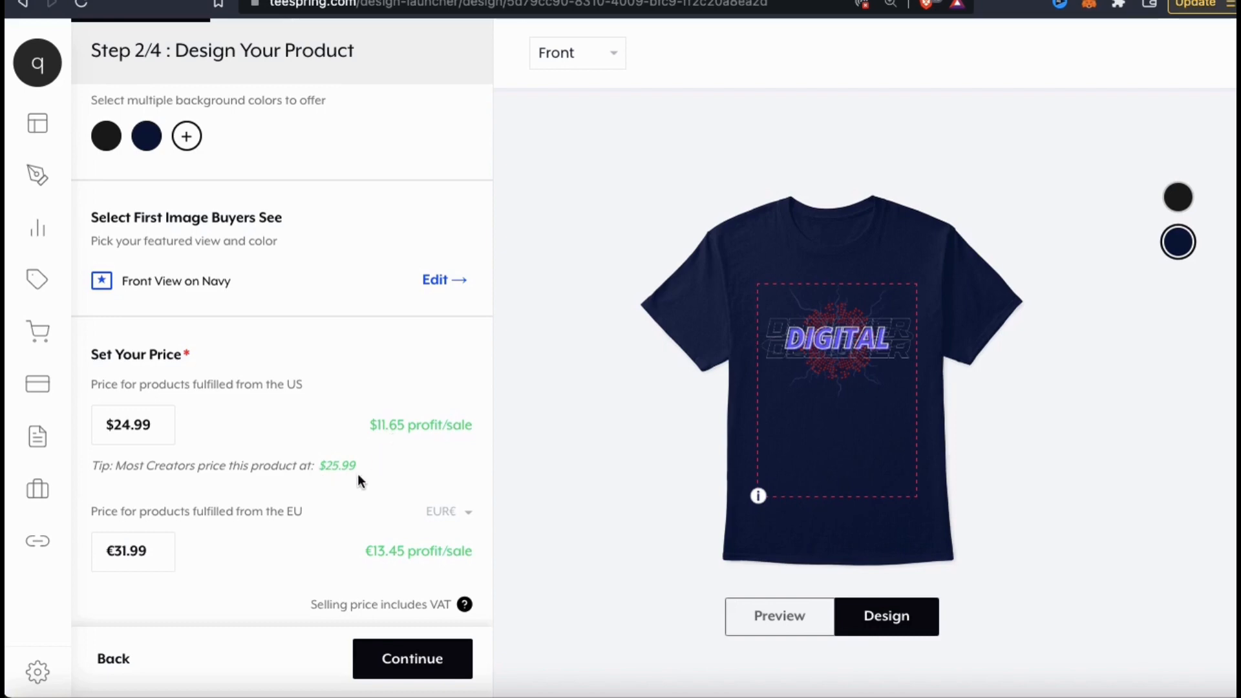
{"action": "left_click", "coordinate": [131, 425]}
{"action": "key", "text": "BackSpace"}
{"action": "type", "text": "5"}
{"action": "left_click", "coordinate": [126, 551]}
{"action": "key", "text": "BackSpace"}
{"action": "type", "text": "3"}
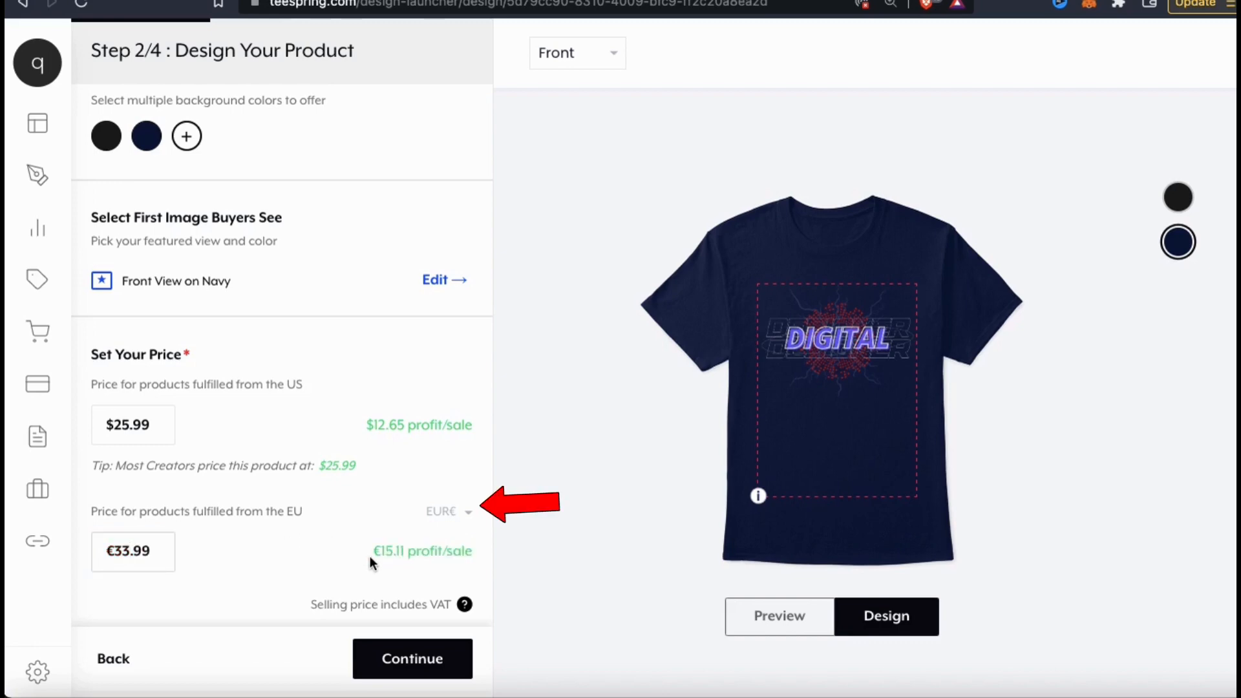
- Switch the EU-fulfilled price's currency to GBP, set the price to £27.99 and continue to adding more products
{"action": "left_click", "coordinate": [467, 514]}
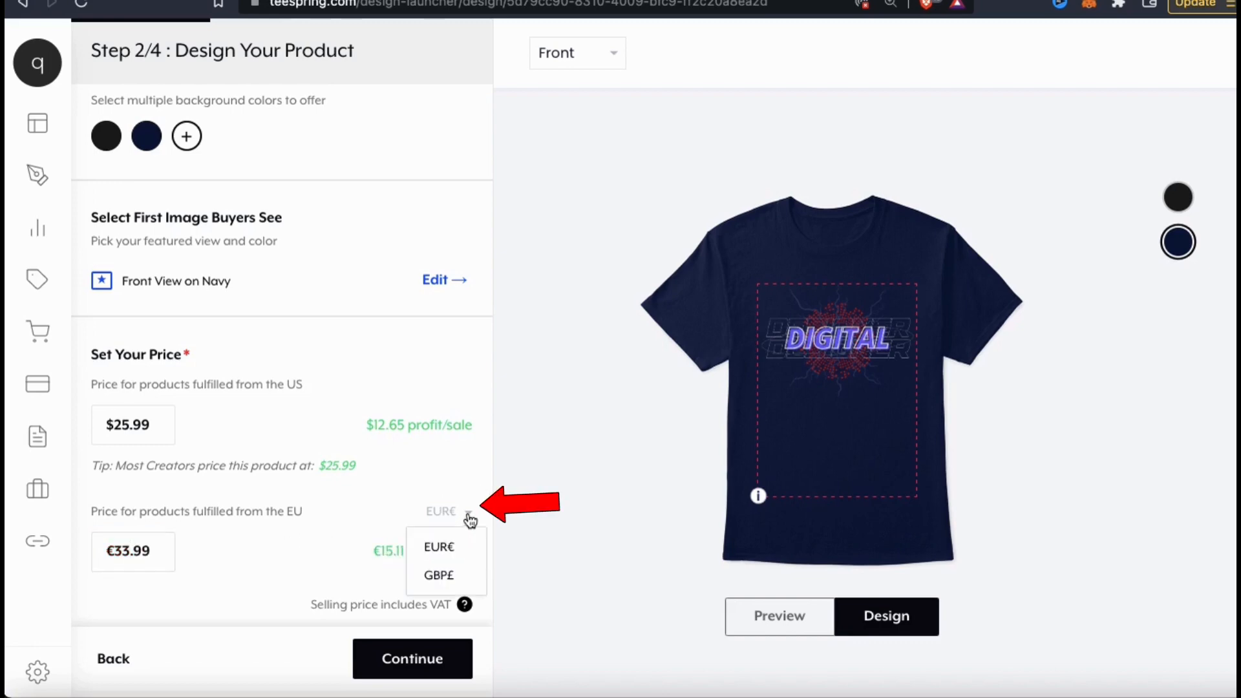
{"action": "left_click", "coordinate": [457, 577]}
{"action": "left_click", "coordinate": [129, 551]}
{"action": "key", "text": "BackSpace"}
{"action": "type", "text": "7"}
{"action": "left_click", "coordinate": [371, 481]}
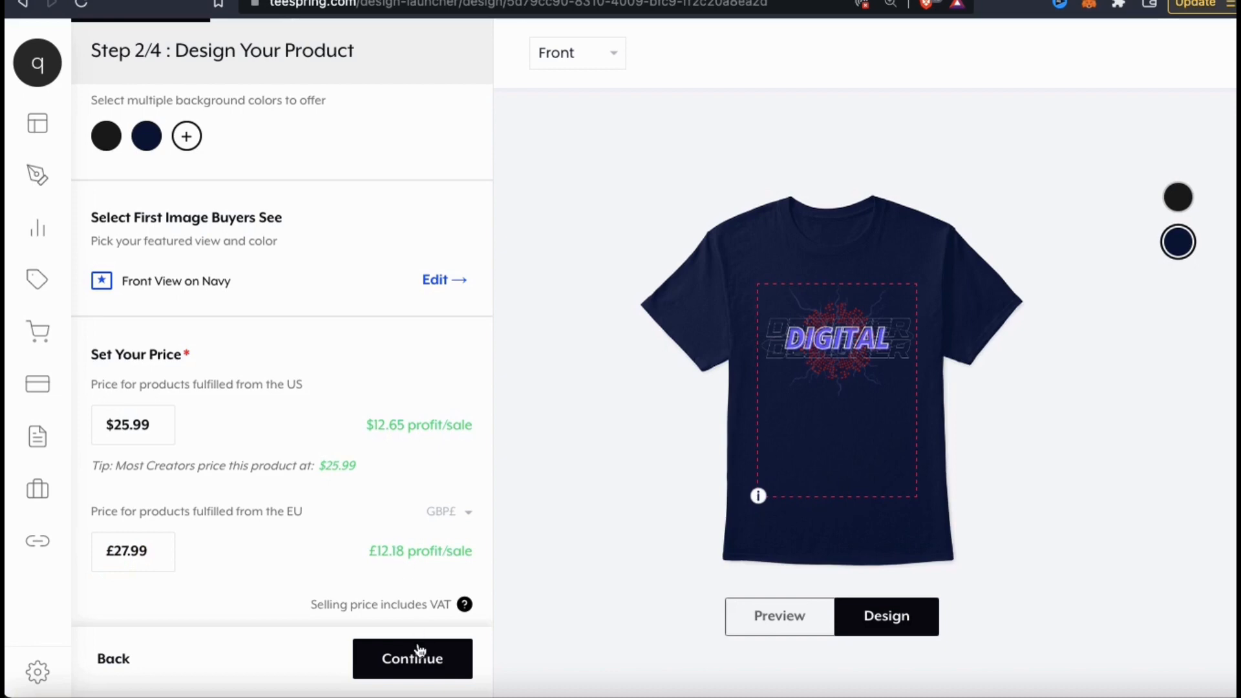
{"action": "left_click", "coordinate": [401, 673]}
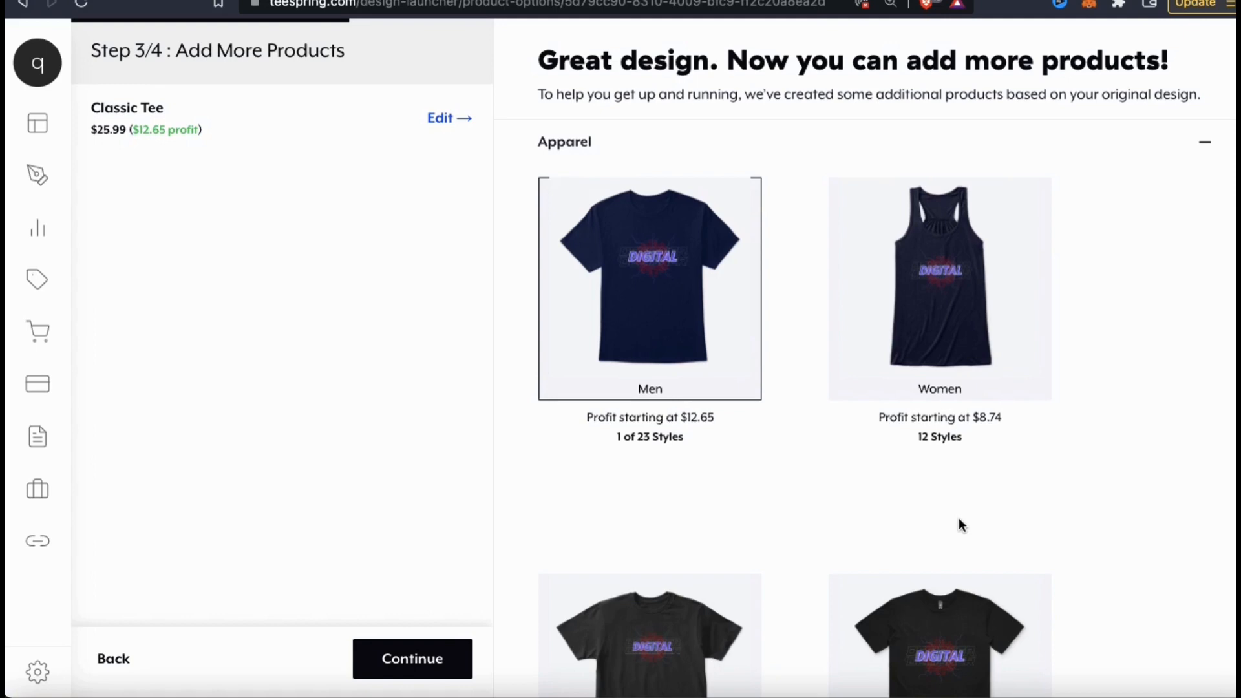
- Choose the Classic Pullover Hoodie, Classic Tank Top and Classic Tee as the men's apparel styles to offer
{"action": "mouse_move", "coordinate": [656, 471]}
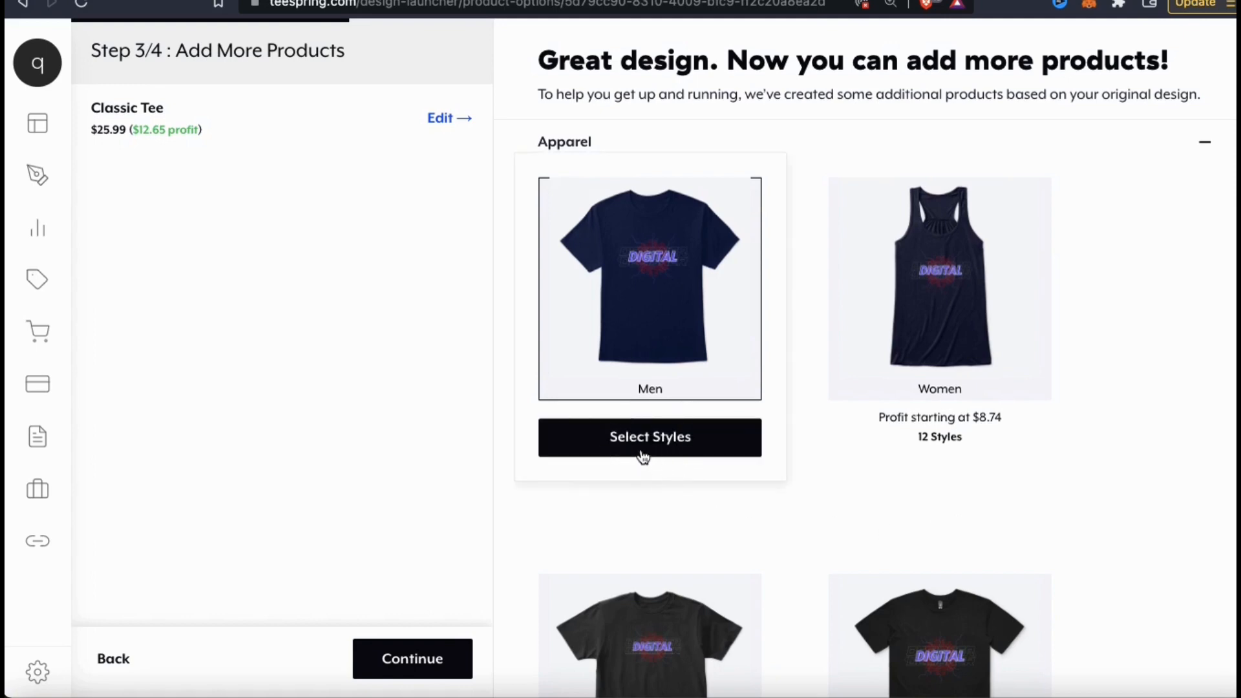
{"action": "left_click", "coordinate": [643, 457]}
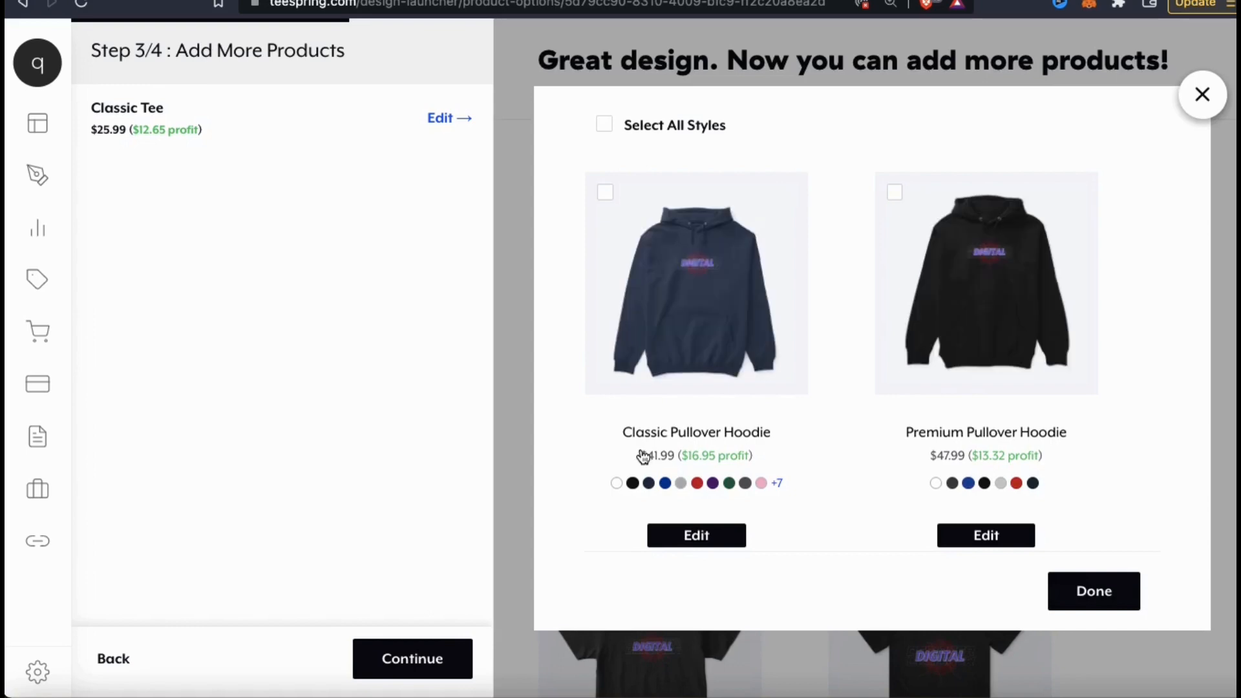
{"action": "left_click", "coordinate": [605, 194]}
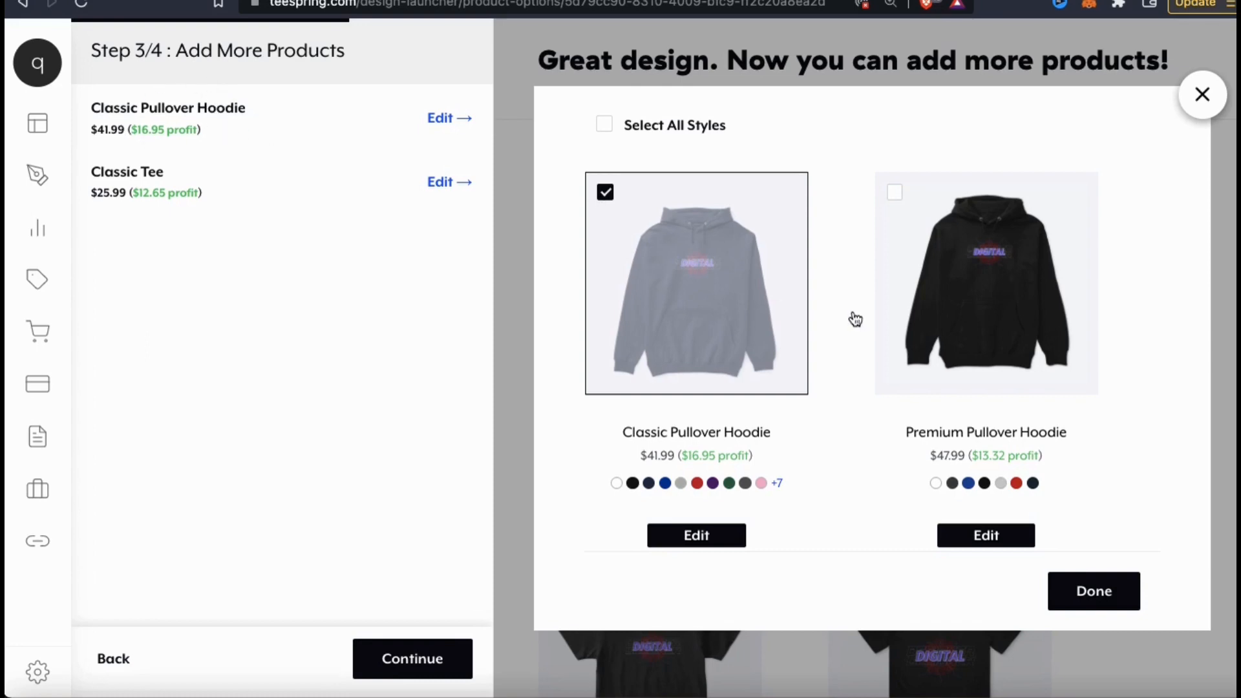
{"action": "scroll", "coordinate": [856, 320], "scroll_direction": "down", "scroll_amount": 2}
{"action": "scroll", "coordinate": [856, 320], "scroll_direction": "up", "scroll_amount": 2}
{"action": "left_click", "coordinate": [605, 125]}
{"action": "left_click", "coordinate": [605, 126]}
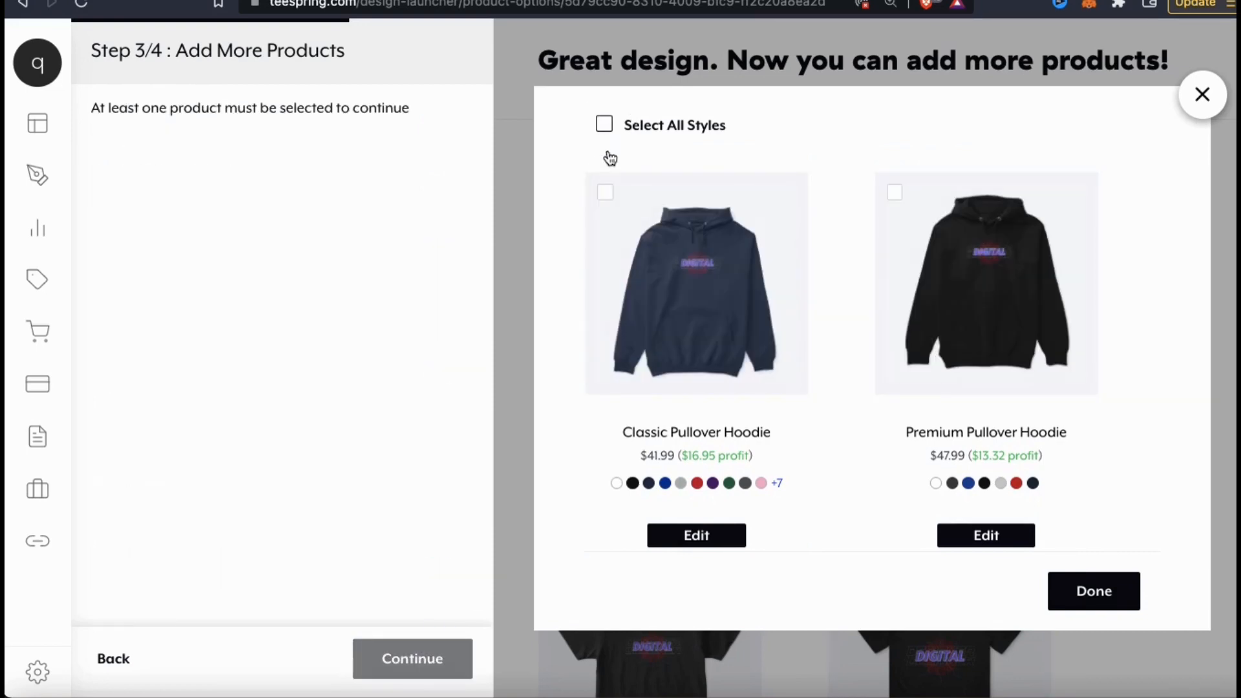
{"action": "left_click", "coordinate": [606, 194]}
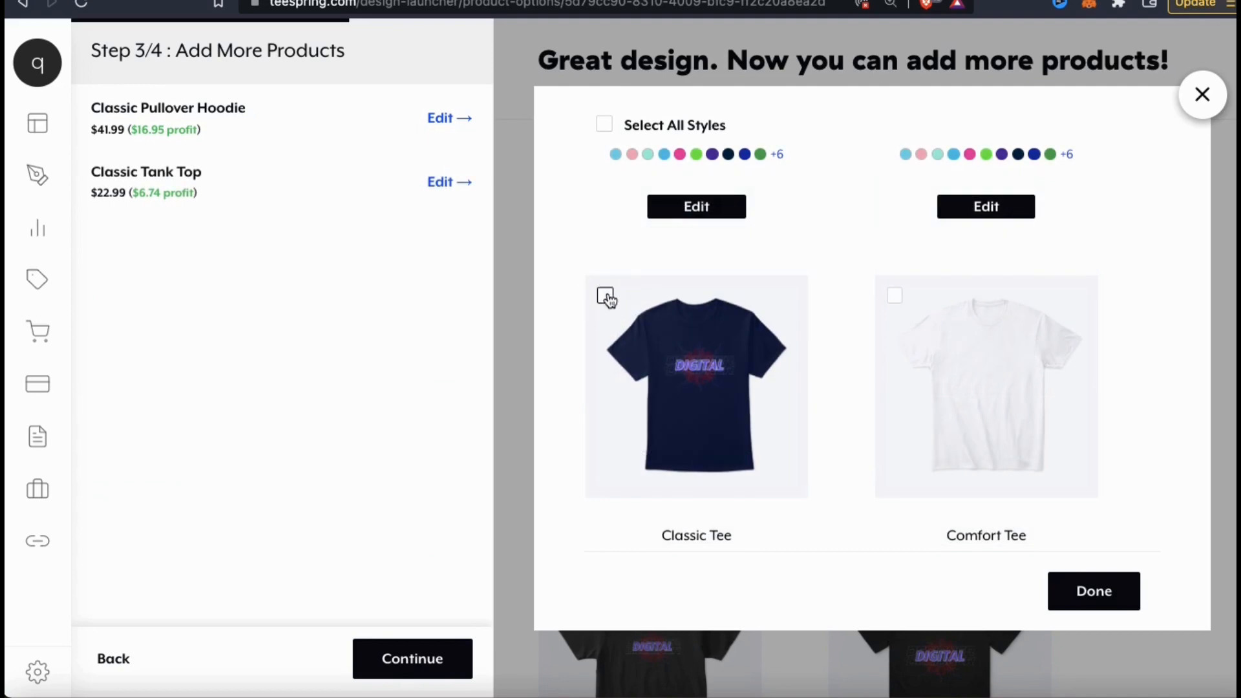
{"action": "left_click", "coordinate": [606, 296]}
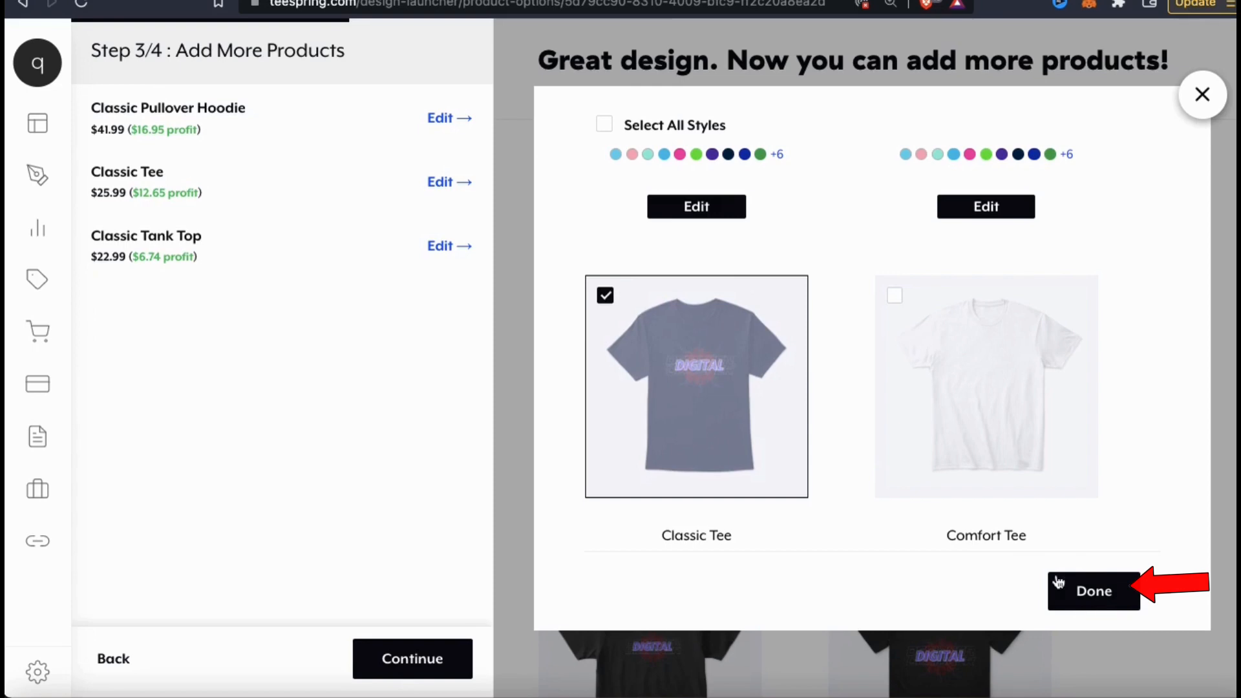
{"action": "left_click", "coordinate": [1100, 598]}
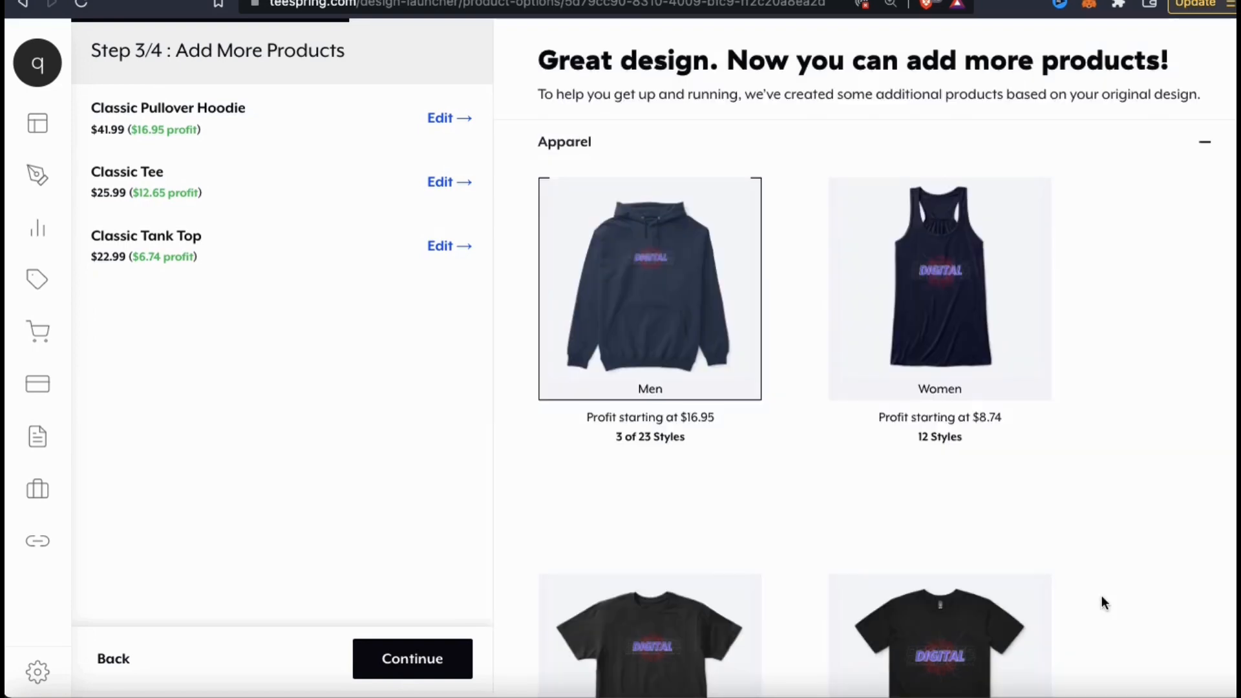
- Add the Women's Flowy Tank Top and Women's Classic Tee from the women's apparel styles
{"action": "mouse_move", "coordinate": [1049, 475]}
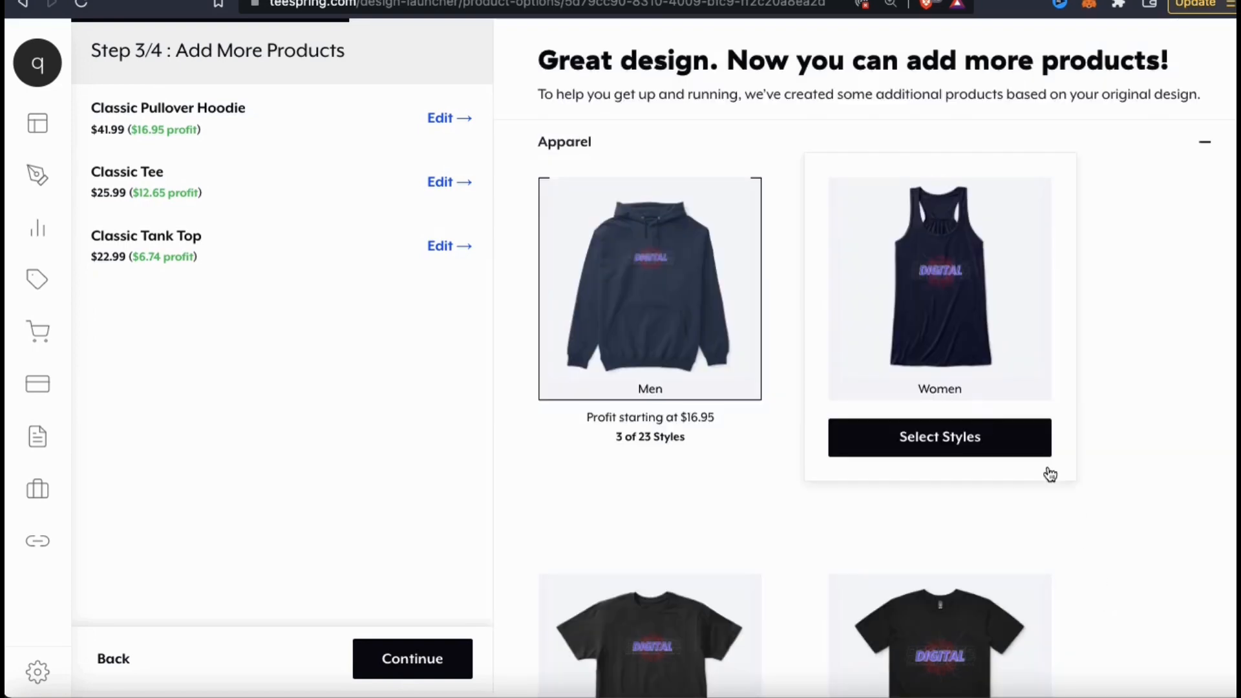
{"action": "left_click", "coordinate": [943, 438]}
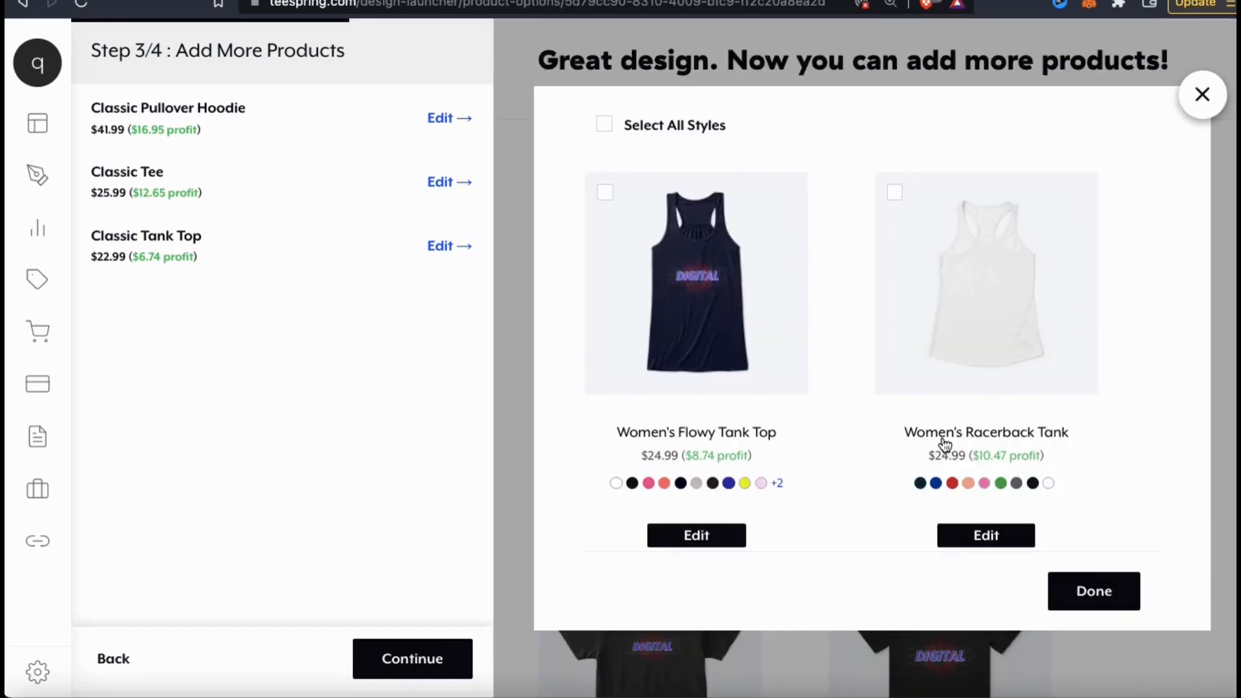
{"action": "left_click", "coordinate": [604, 192]}
{"action": "scroll", "coordinate": [829, 367], "scroll_direction": "down", "scroll_amount": 4}
- Add the iPhone Case and Samsung Case from the Tech Accessories styles
{"action": "scroll", "coordinate": [1122, 384], "scroll_direction": "down", "scroll_amount": 4}
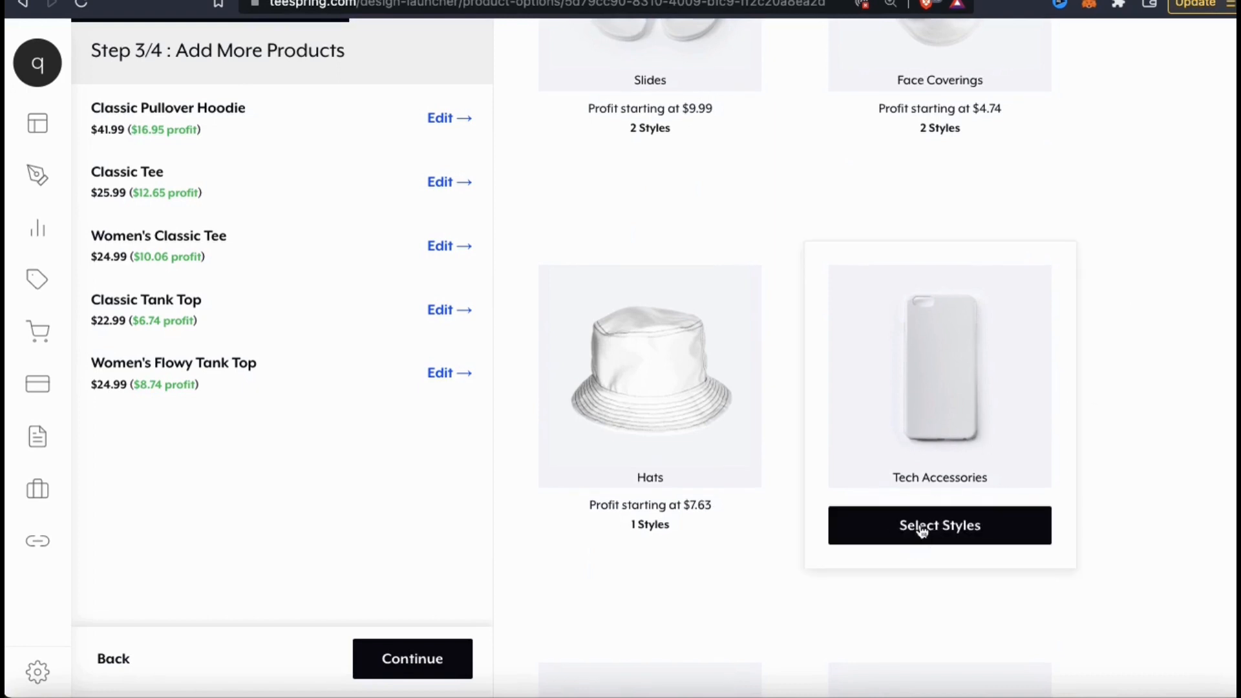
{"action": "left_click", "coordinate": [920, 527]}
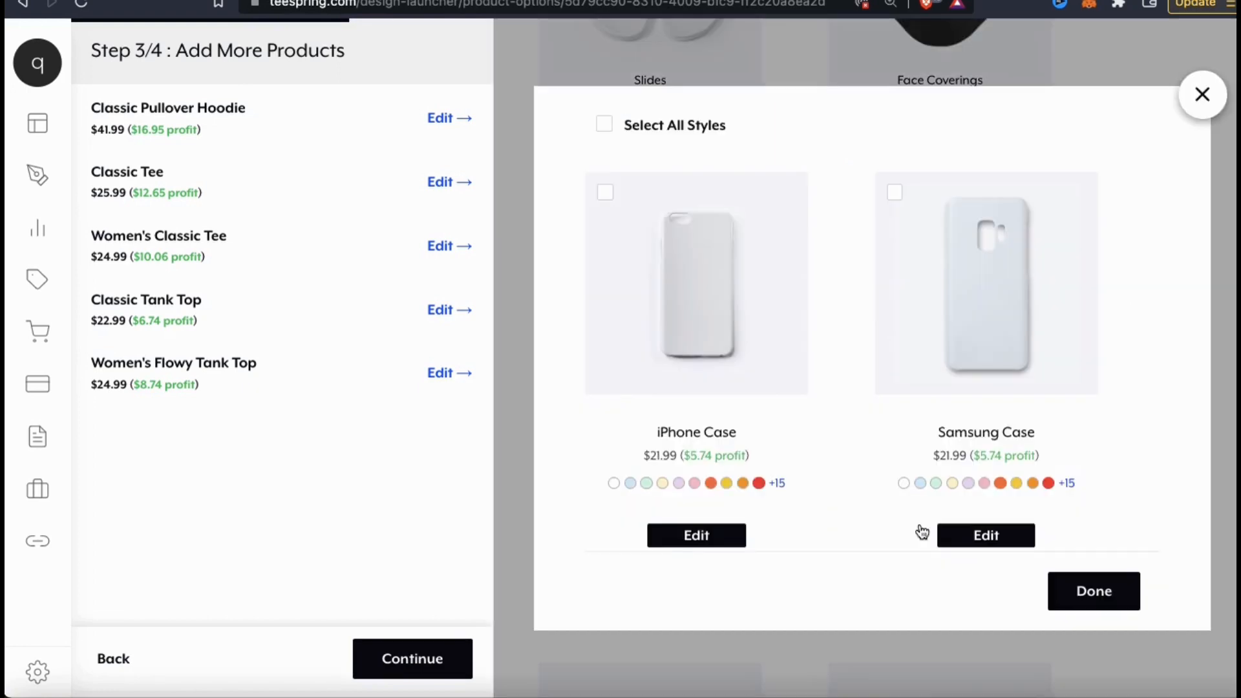
{"action": "left_click", "coordinate": [605, 192]}
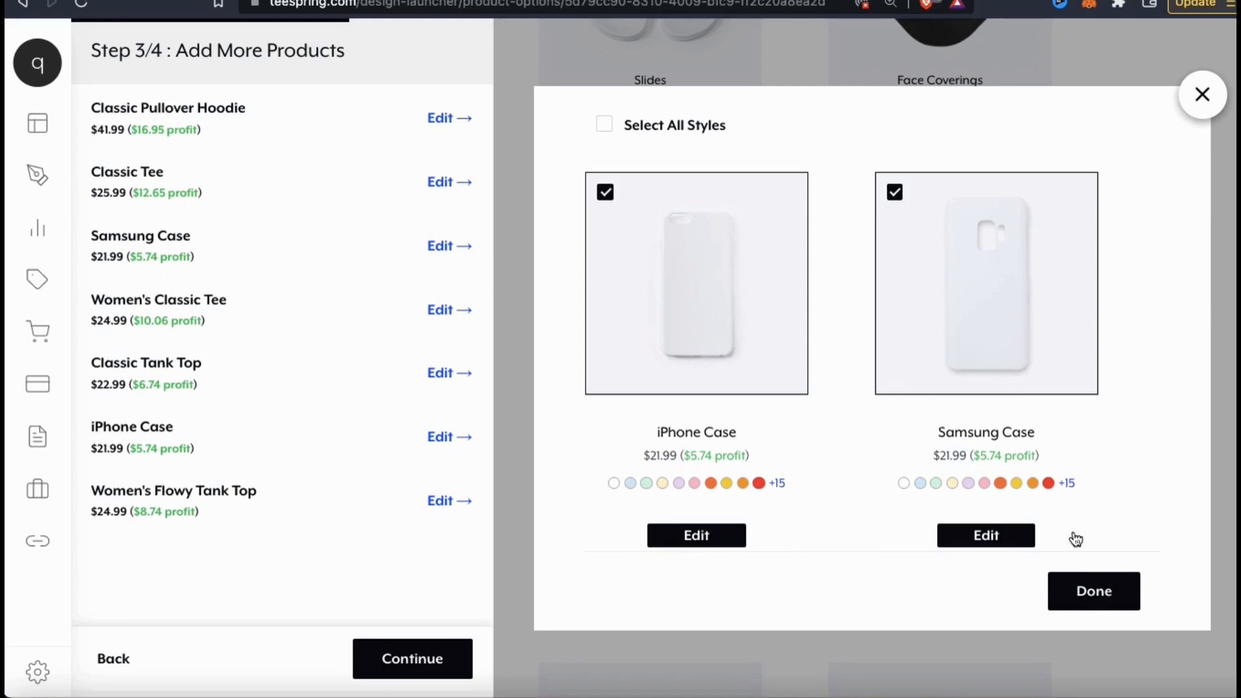
{"action": "left_click", "coordinate": [1085, 593]}
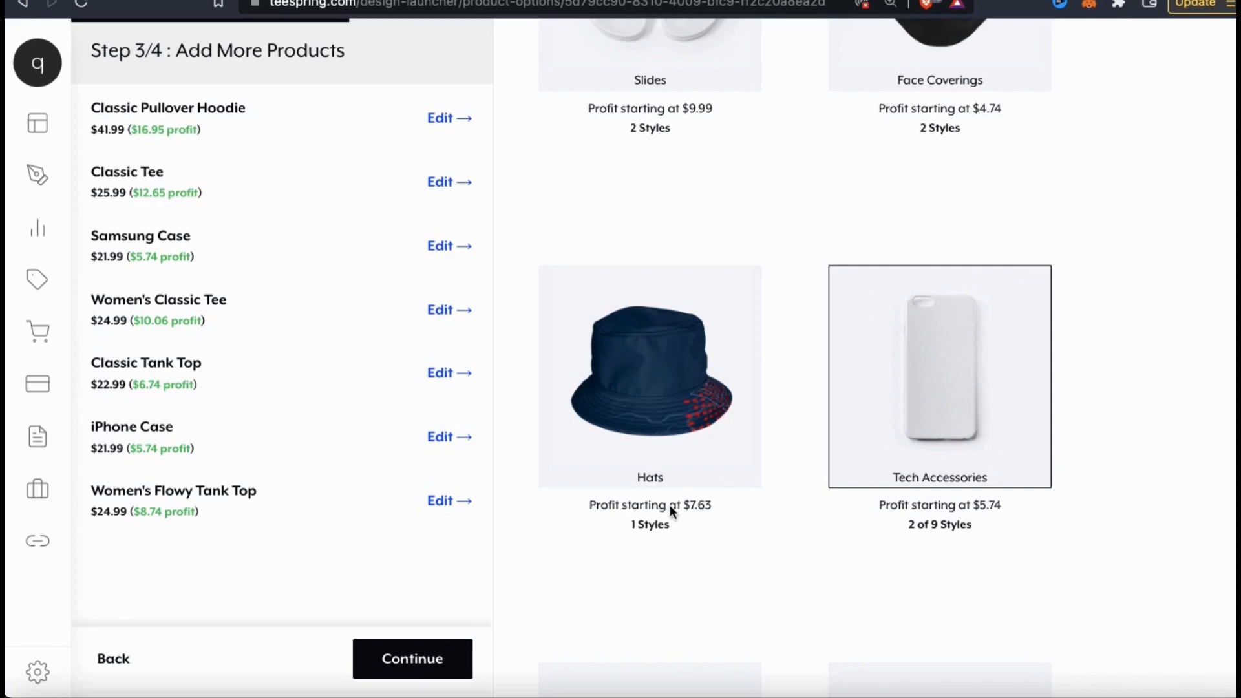
- Open the Classic Pullover Hoodie for editing, then enlarge the DIGITAL design and centre it on the chest print area
{"action": "left_click", "coordinate": [446, 120]}
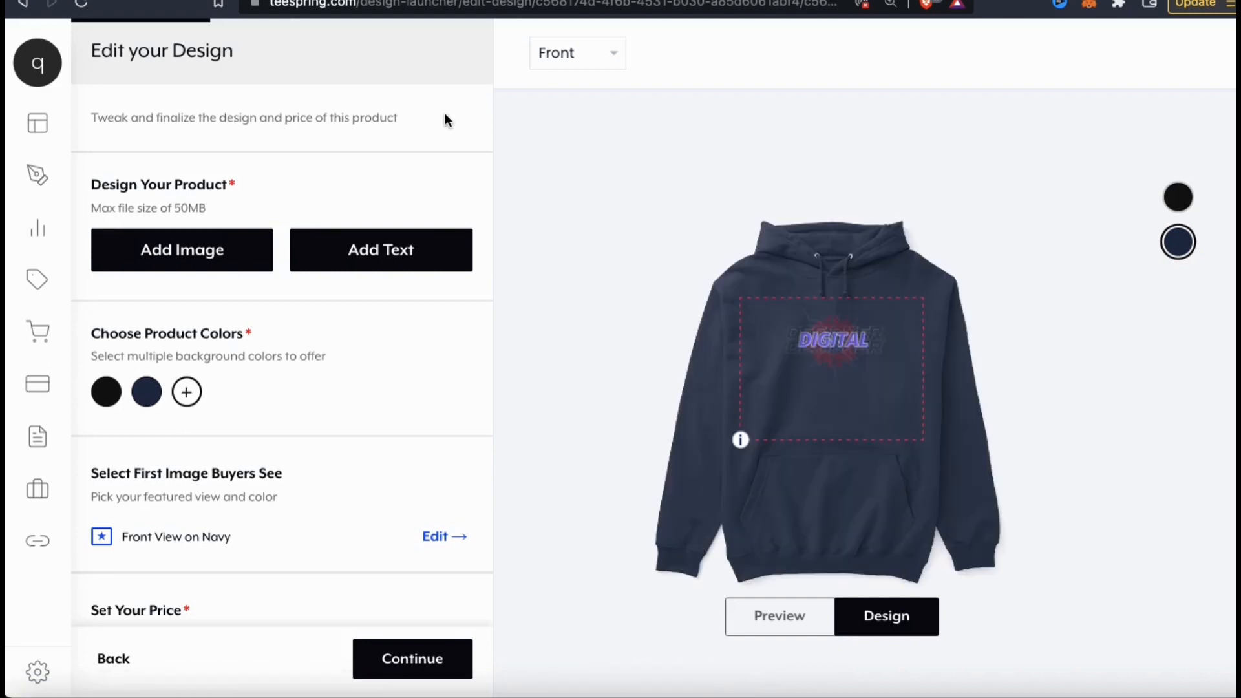
{"action": "left_click", "coordinate": [833, 410]}
{"action": "left_click_drag", "start_coordinate": [881, 435], "coordinate": [940, 514]}
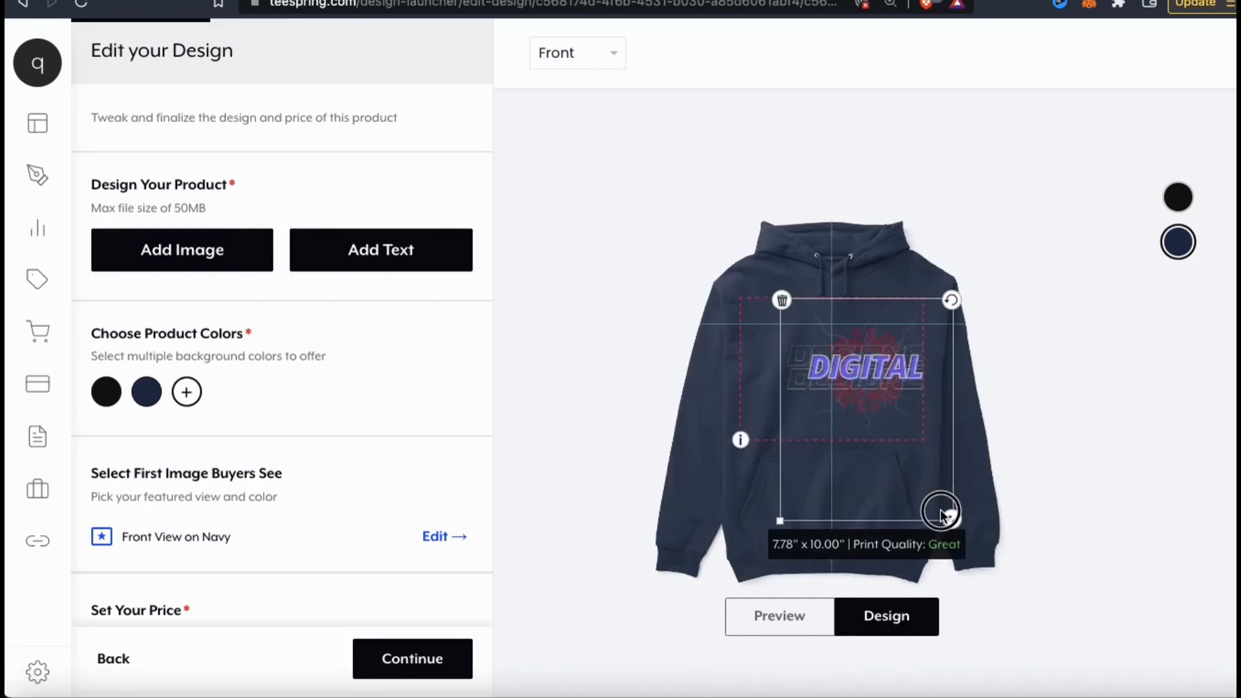
{"action": "left_click_drag", "start_coordinate": [862, 396], "coordinate": [832, 391]}
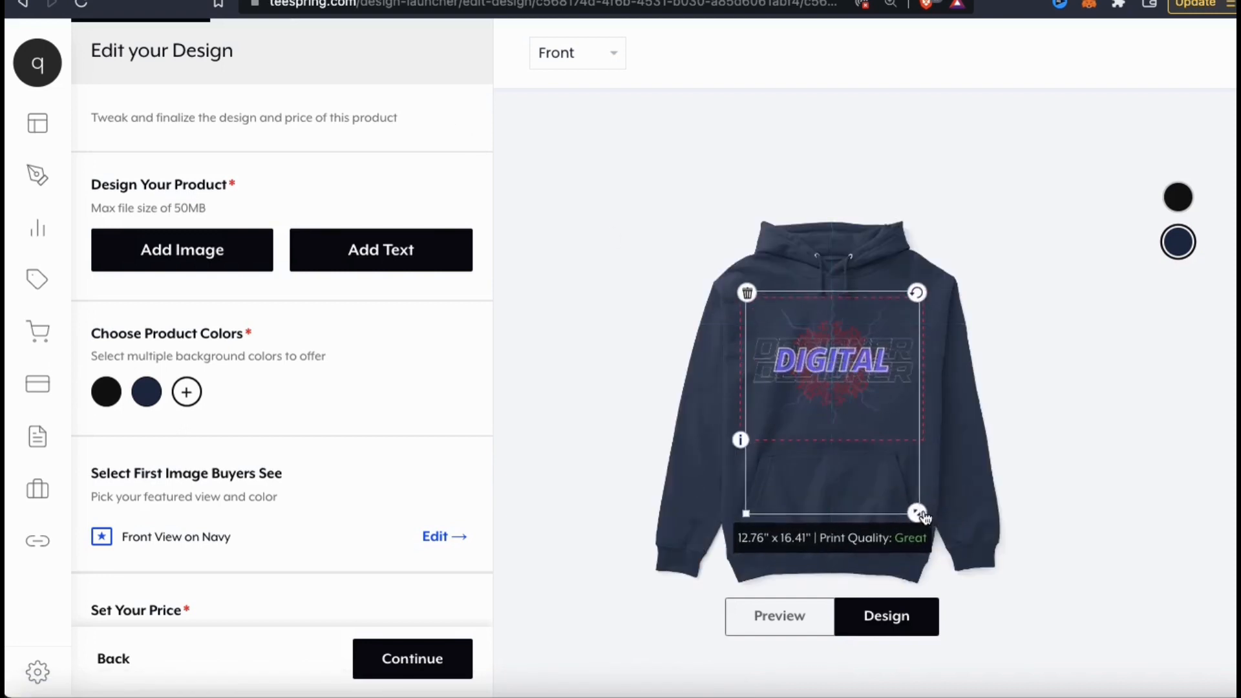
{"action": "left_click_drag", "start_coordinate": [920, 514], "coordinate": [904, 495]}
- Set the hoodie's US-fulfilled price to $42.99, re-enter its EU-fulfilled price and save the product edits
{"action": "left_click", "coordinate": [128, 424]}
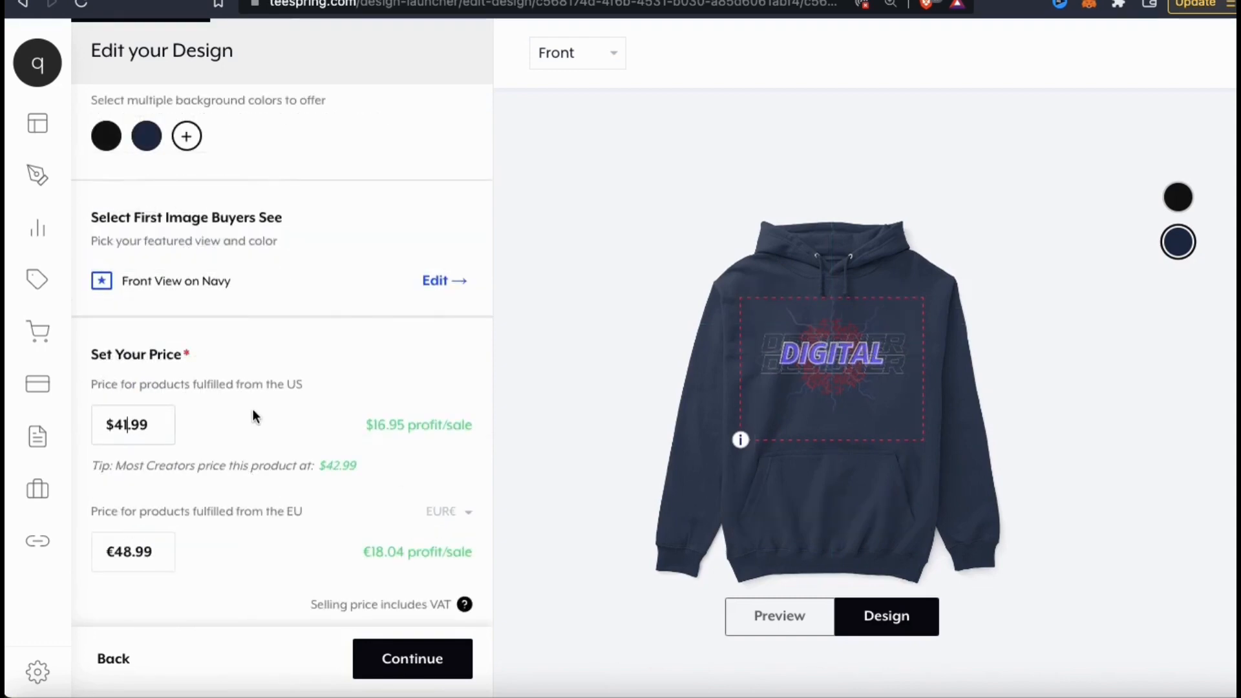
{"action": "key", "text": "BackSpace"}
{"action": "type", "text": "2"}
{"action": "left_click", "coordinate": [132, 551]}
{"action": "key", "text": "BackSpace"}
{"action": "type", "text": "8"}
{"action": "left_click", "coordinate": [386, 658]}
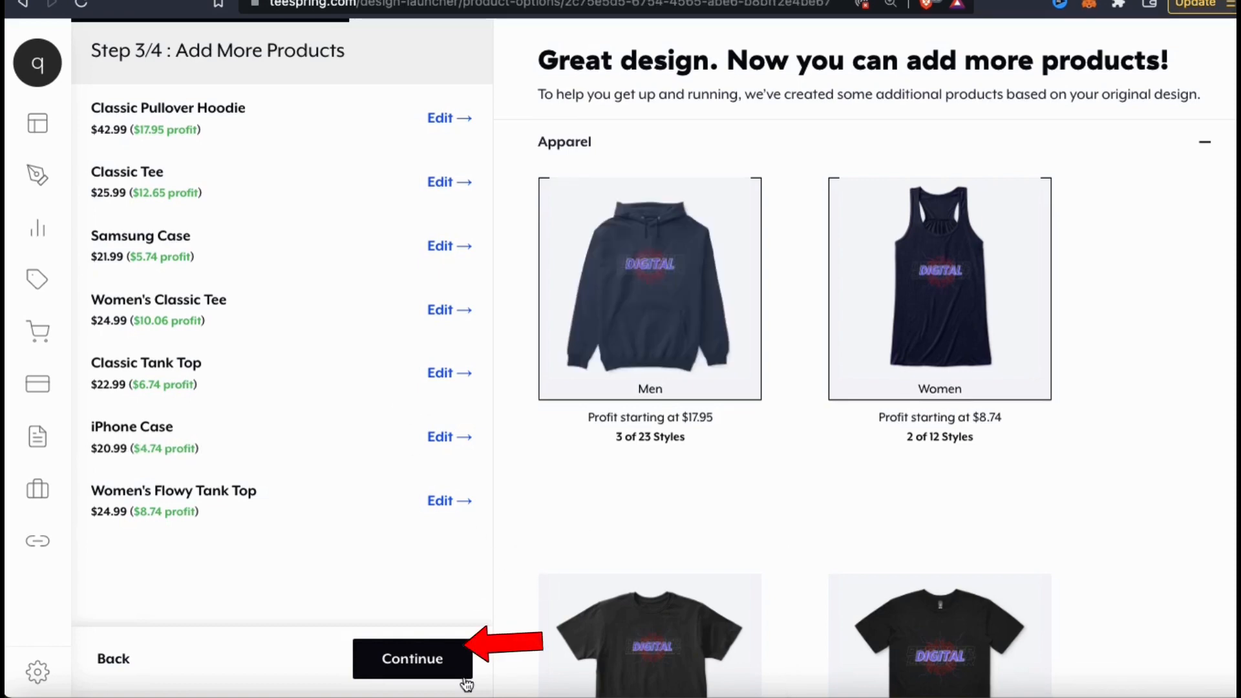
- Continue to the store listing details and title the new listing "Digital Designer Electric Energy"
{"action": "left_click", "coordinate": [412, 663]}
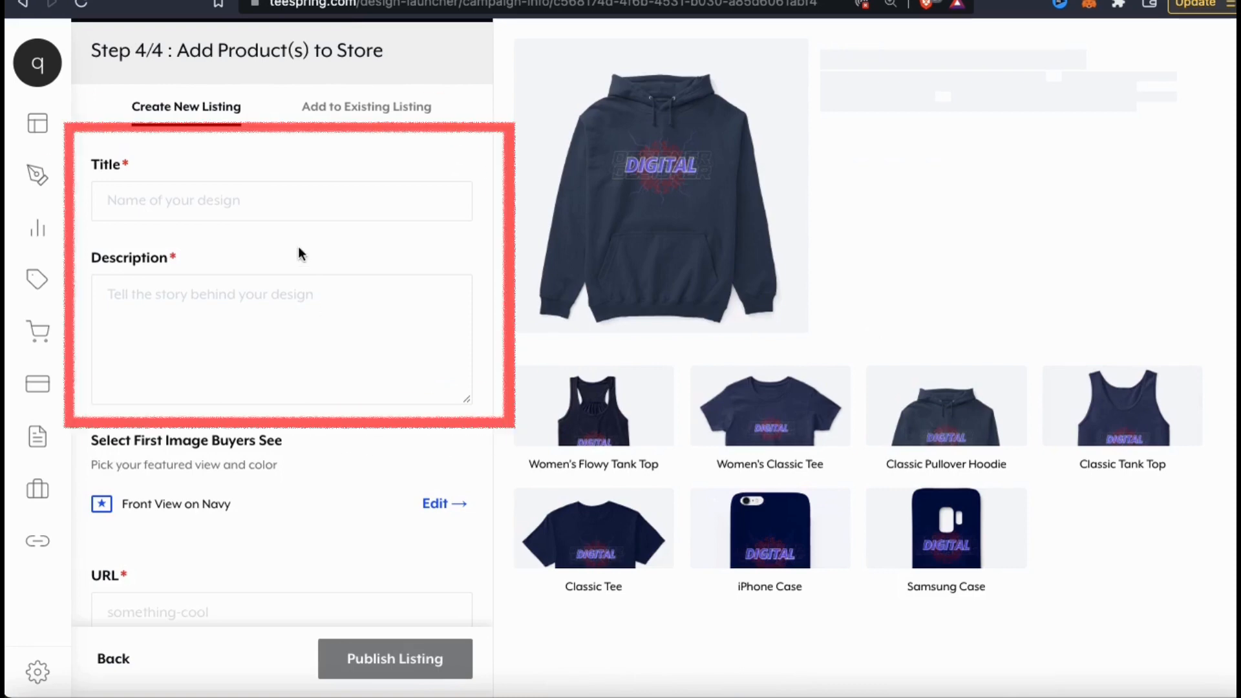
{"action": "left_click", "coordinate": [284, 207]}
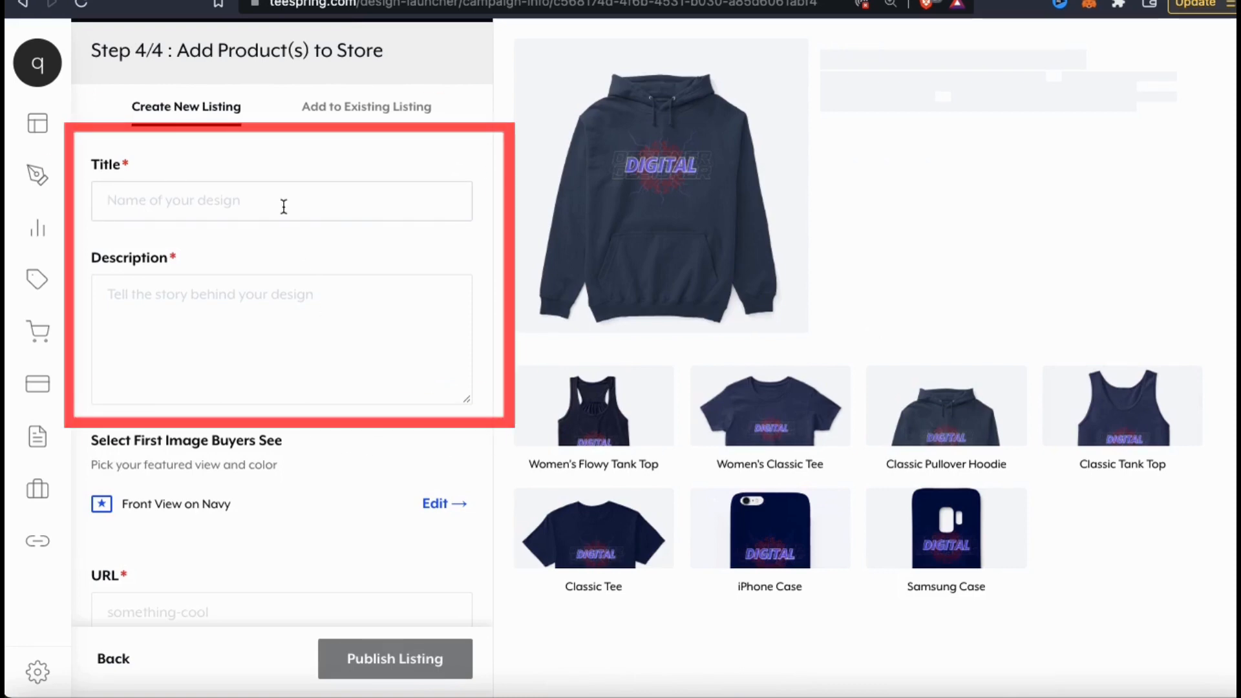
{"action": "type", "text": "Digit"}
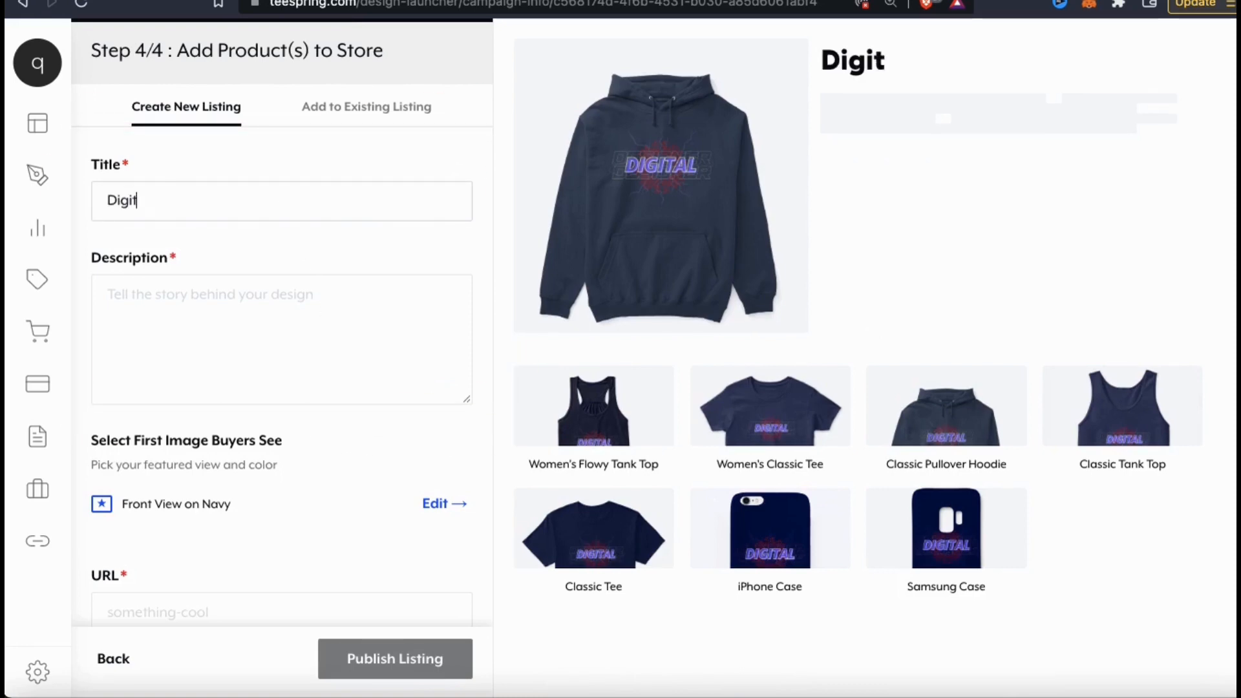
{"action": "type", "text": "al Designer"}
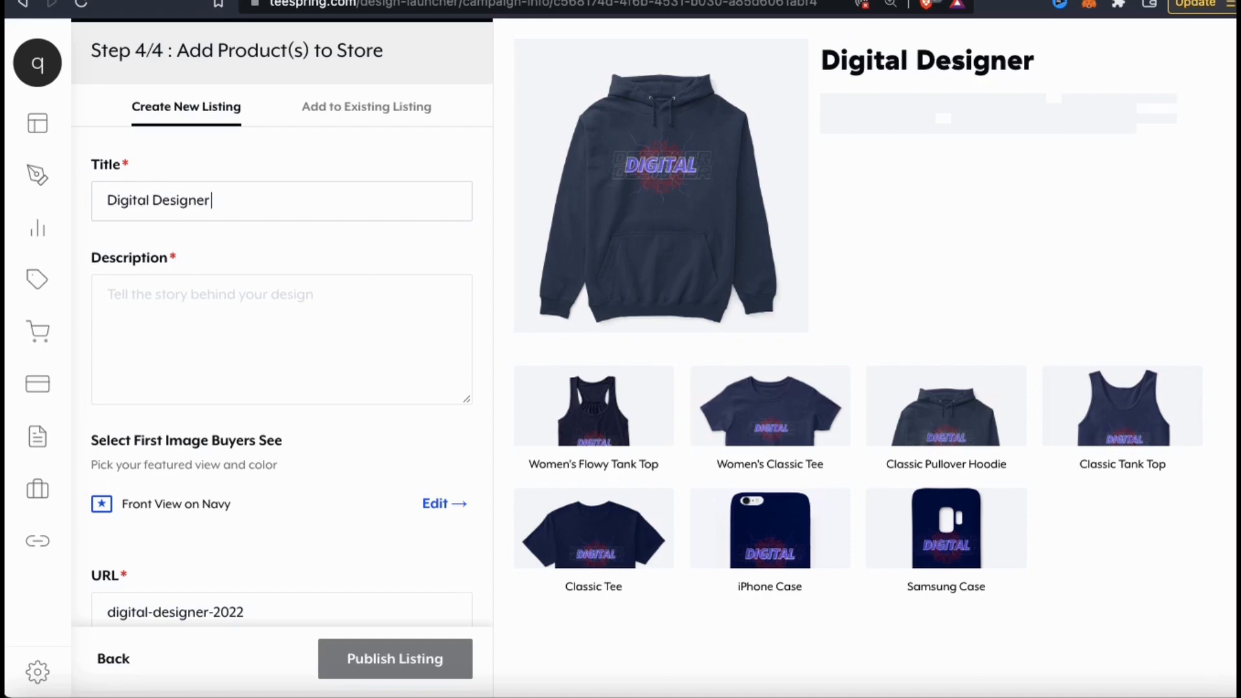
{"action": "type", "text": "Elect"}
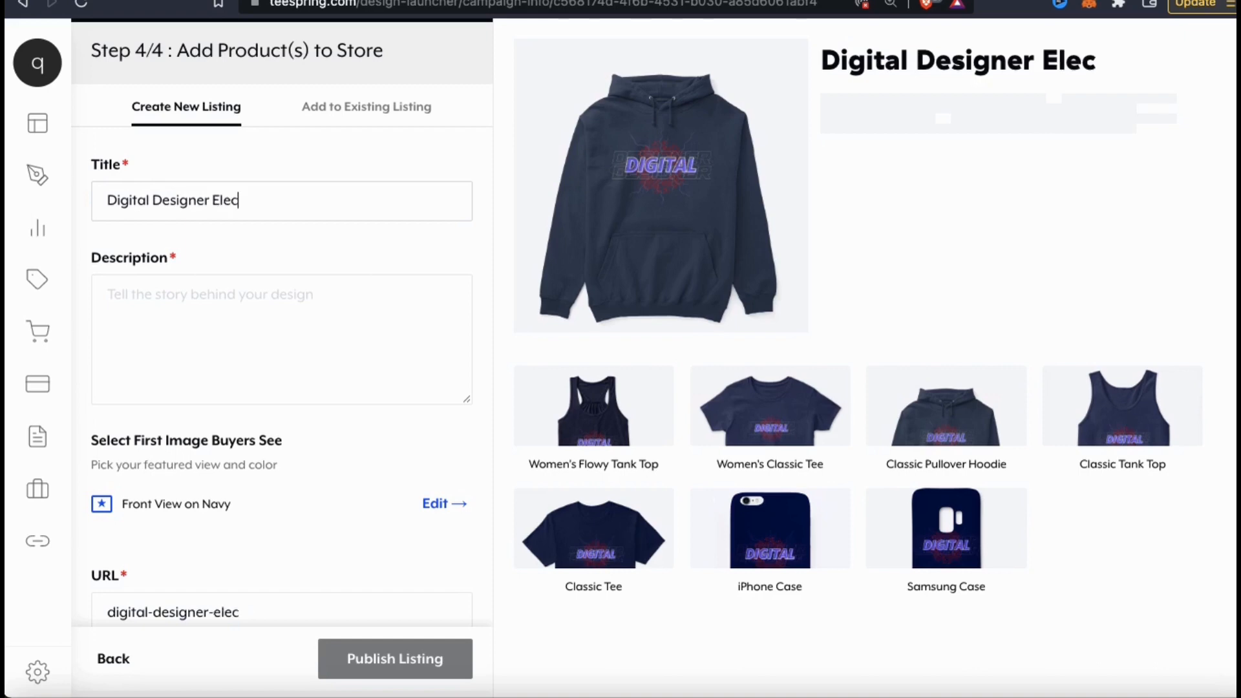
{"action": "type", "text": "ri"}
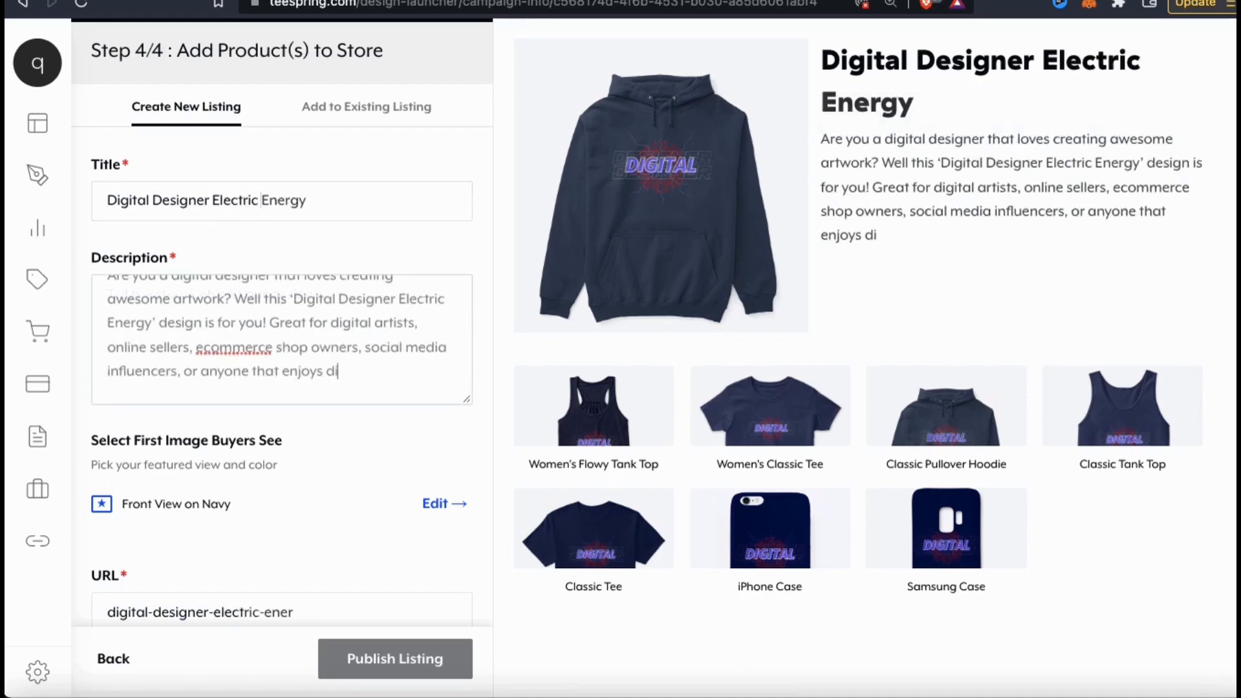
- Finish the listing description with the closing words "or anyone that enjoys digital artwork!"
{"action": "type", "text": "gital artw"}
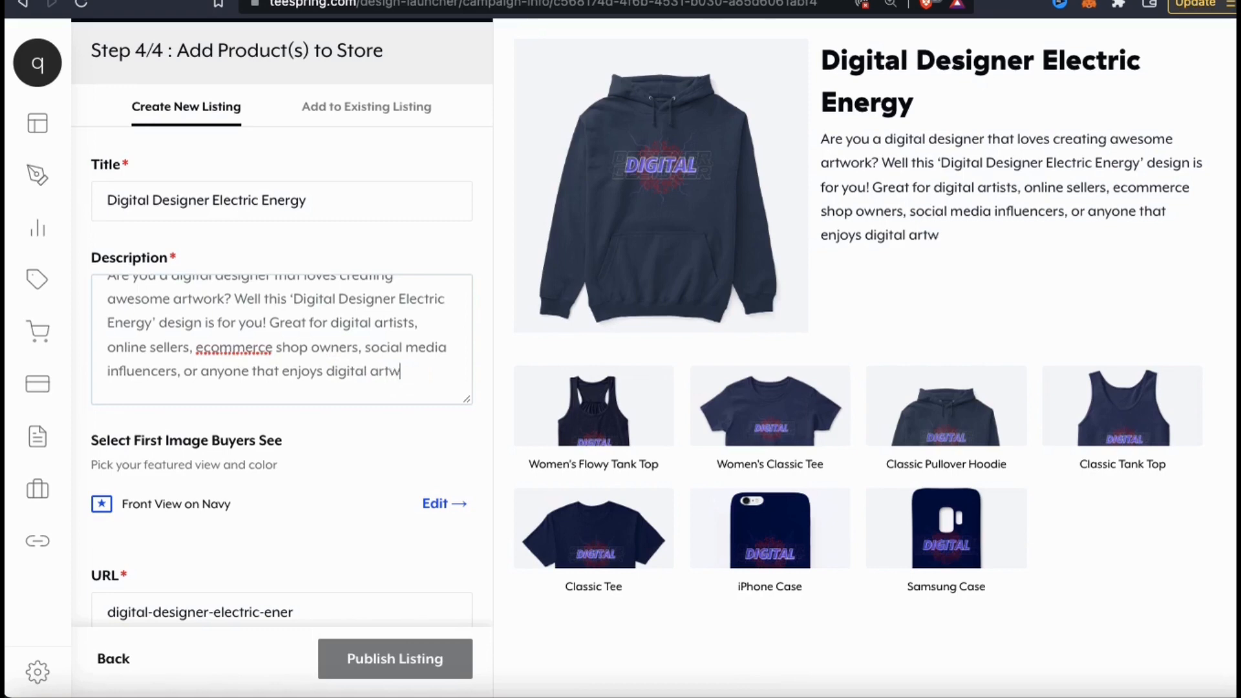
{"action": "type", "text": "ork!"}
{"action": "left_click", "coordinate": [380, 445]}
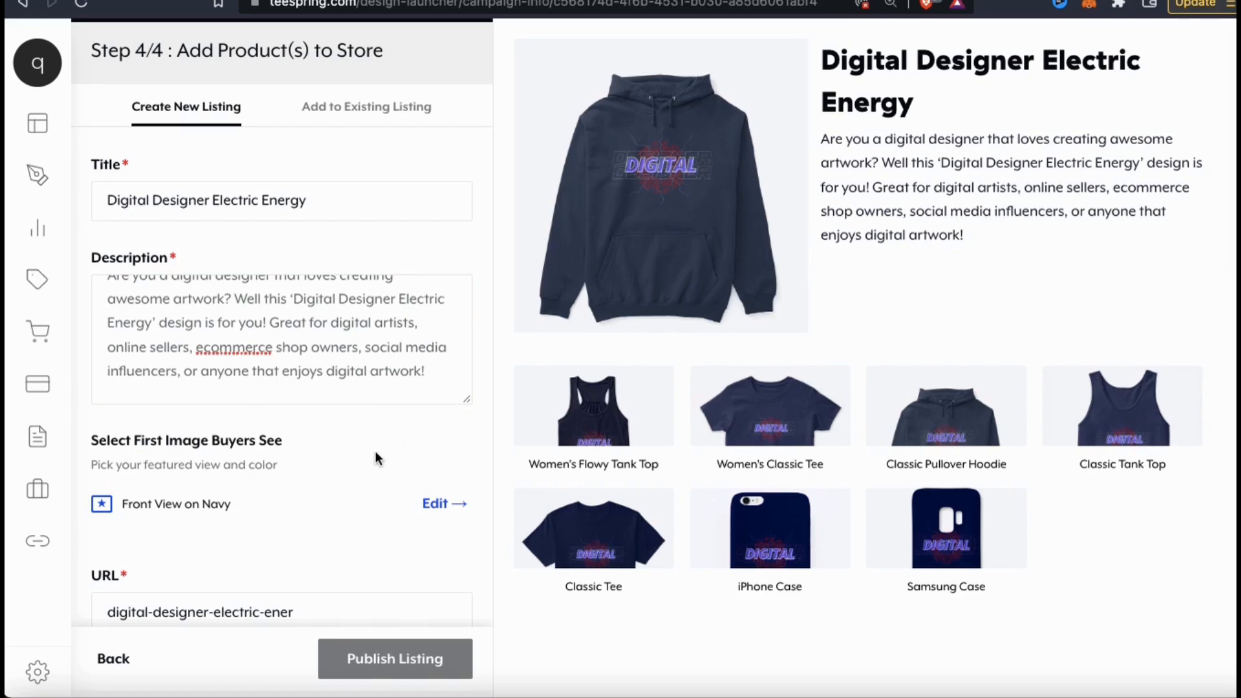
- Review the featured view and background color options for the listing's first image, keeping Front View on Navy
{"action": "left_click", "coordinate": [428, 503]}
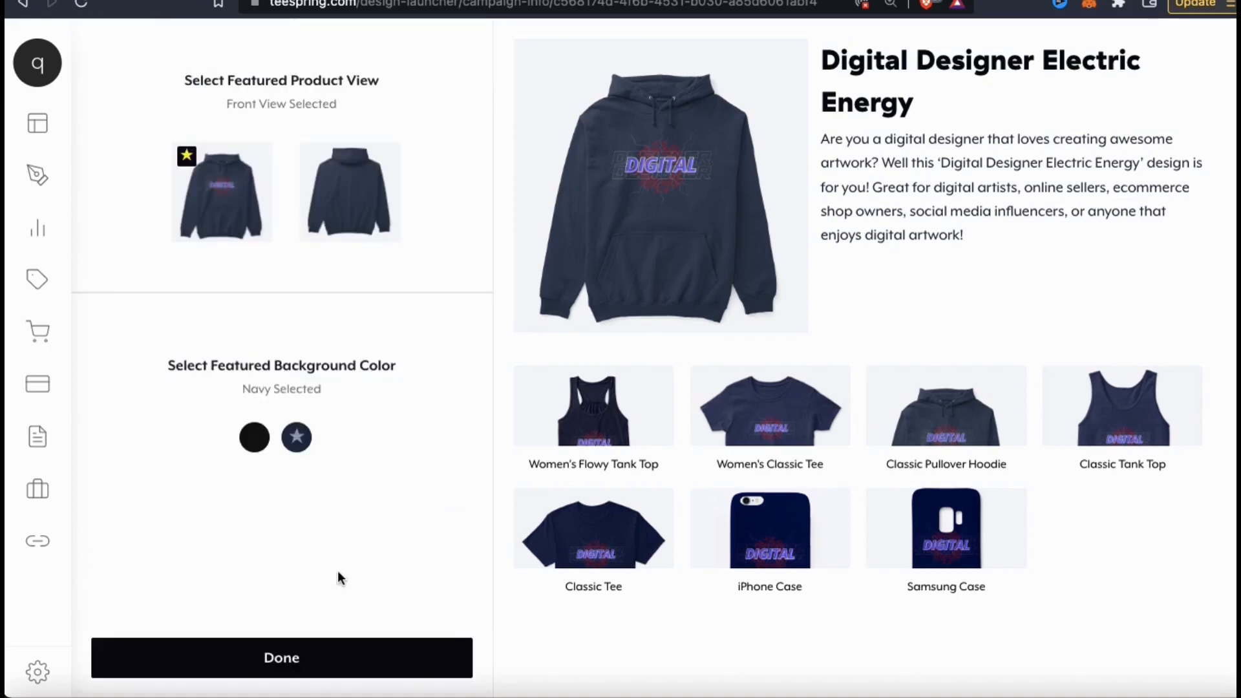
{"action": "left_click", "coordinate": [327, 653]}
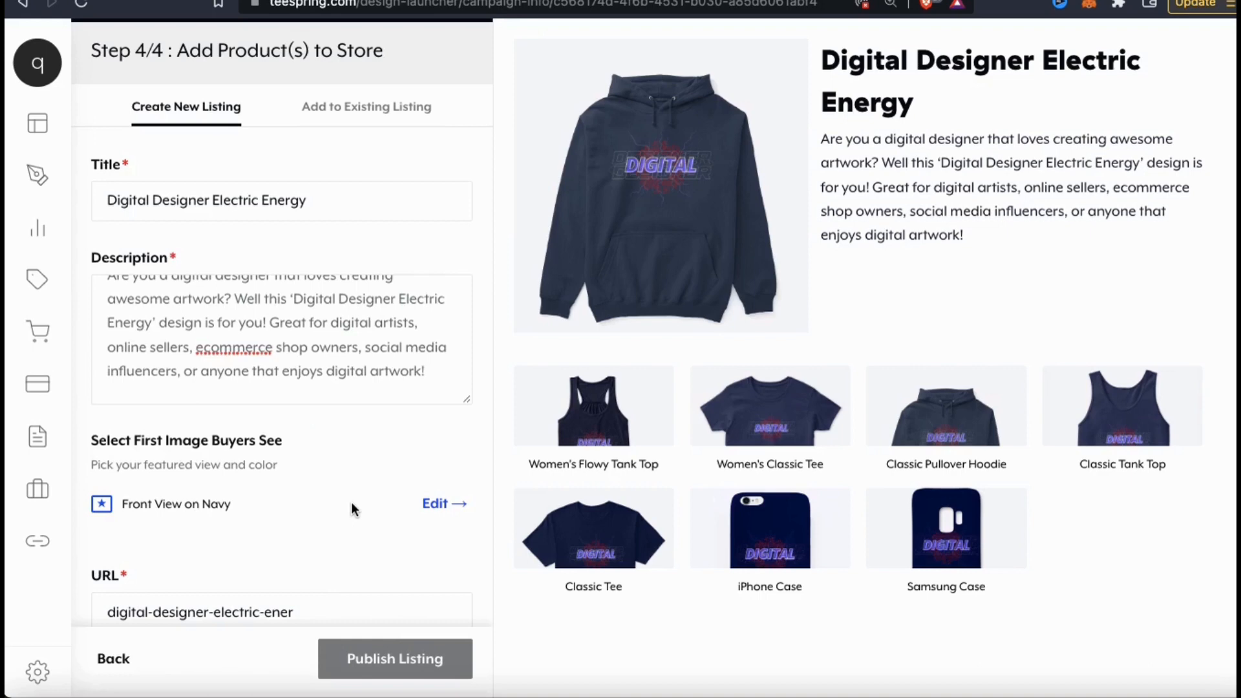
- Try extending the listing URL to "digital-designer-electric-energy" and remove the added "gy" again
{"action": "scroll", "coordinate": [352, 506], "scroll_direction": "down", "scroll_amount": 1}
{"action": "scroll", "coordinate": [351, 503], "scroll_direction": "down", "scroll_amount": 5}
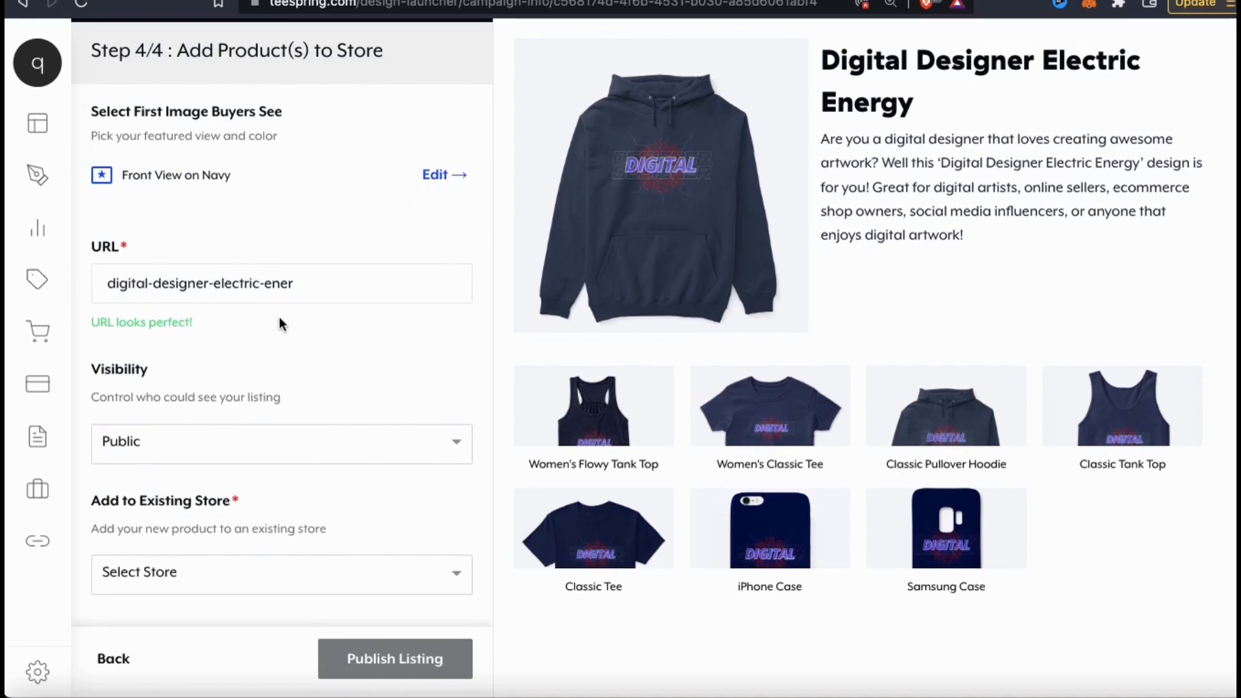
{"action": "left_click", "coordinate": [310, 286]}
{"action": "type", "text": "gy"}
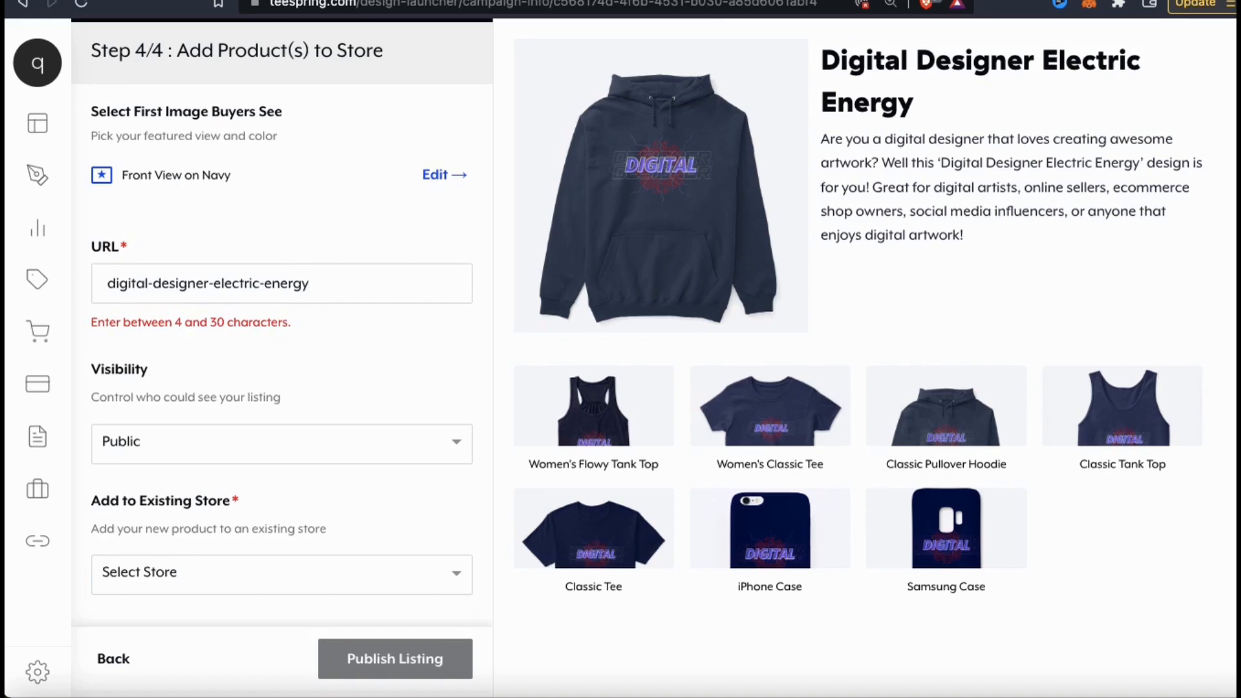
{"action": "left_click_drag", "start_coordinate": [305, 324], "coordinate": [90, 323]}
{"action": "left_click", "coordinate": [324, 331]}
{"action": "left_click", "coordinate": [333, 292]}
{"action": "key", "text": "BackSpace"}
{"action": "key", "text": "BackSpace"}
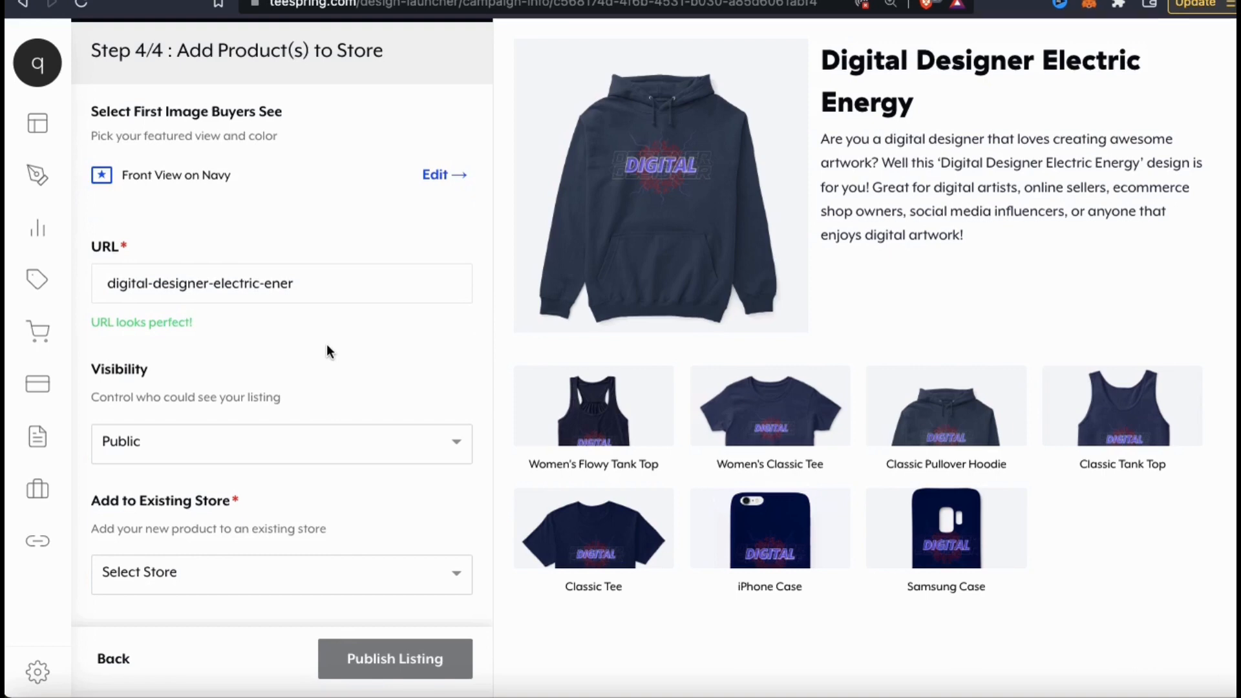
- Keep the listing's visibility Public, assign it to the Quantum Designs store and publish it
{"action": "left_click", "coordinate": [457, 445]}
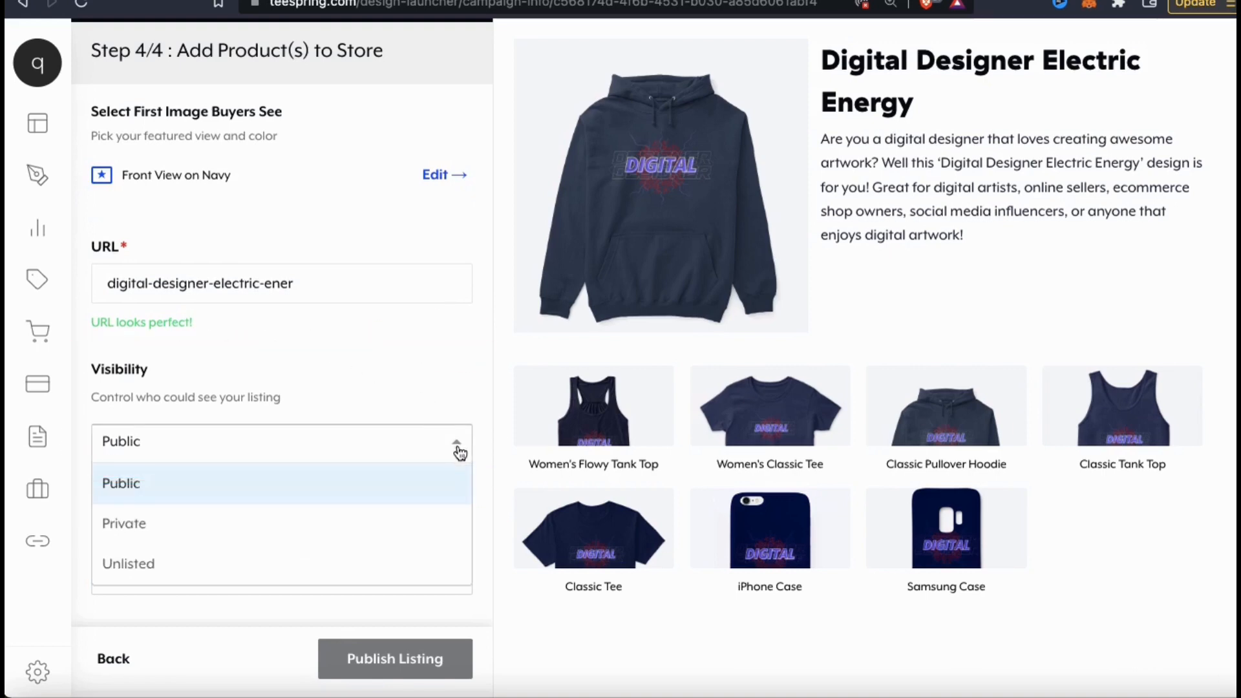
{"action": "left_click", "coordinate": [453, 401]}
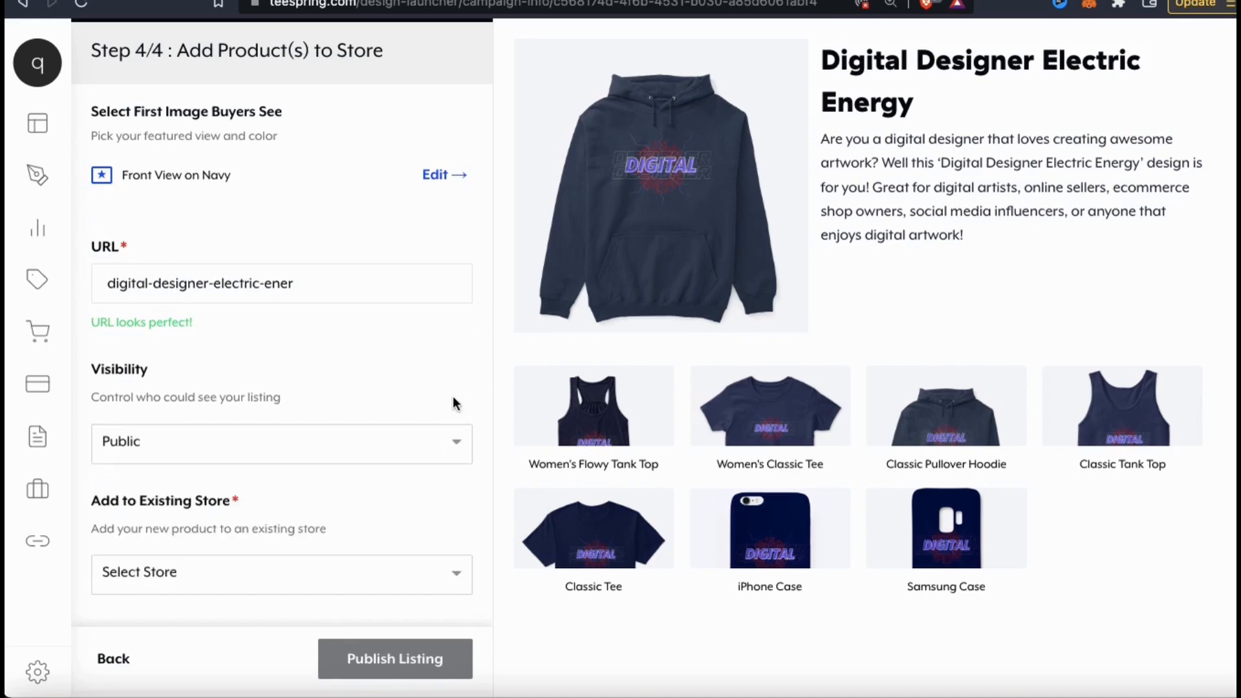
{"action": "left_click", "coordinate": [462, 572]}
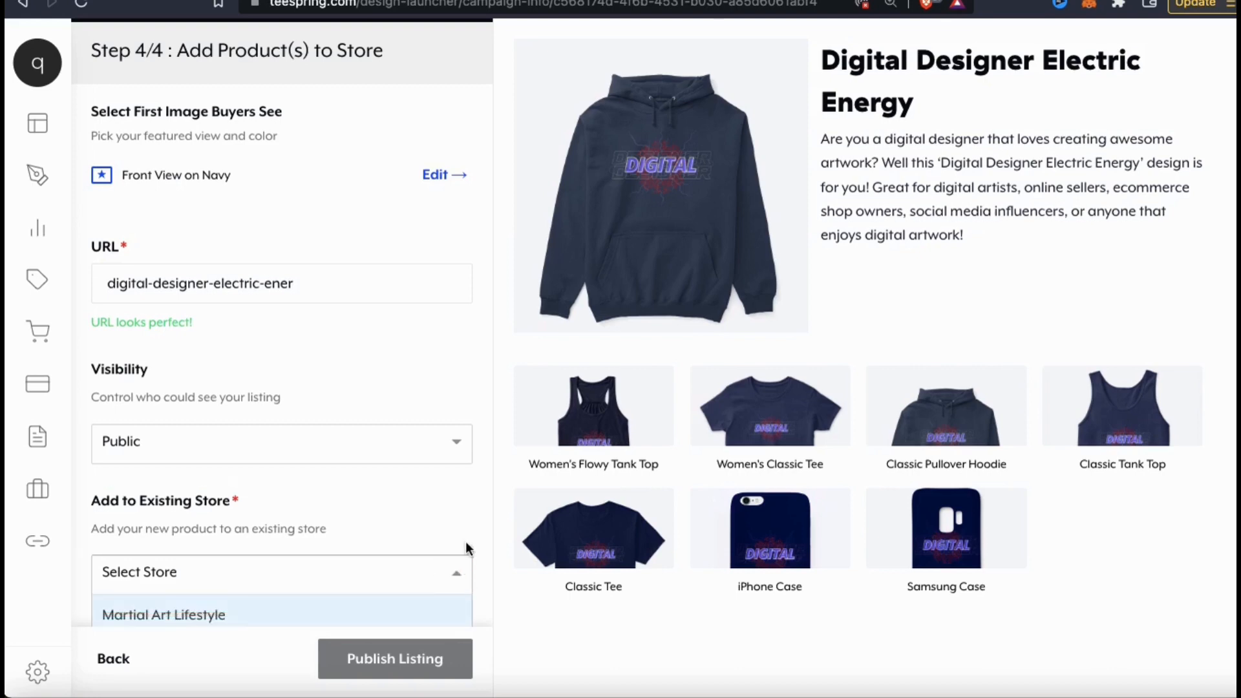
{"action": "scroll", "coordinate": [470, 517], "scroll_direction": "down", "scroll_amount": 3}
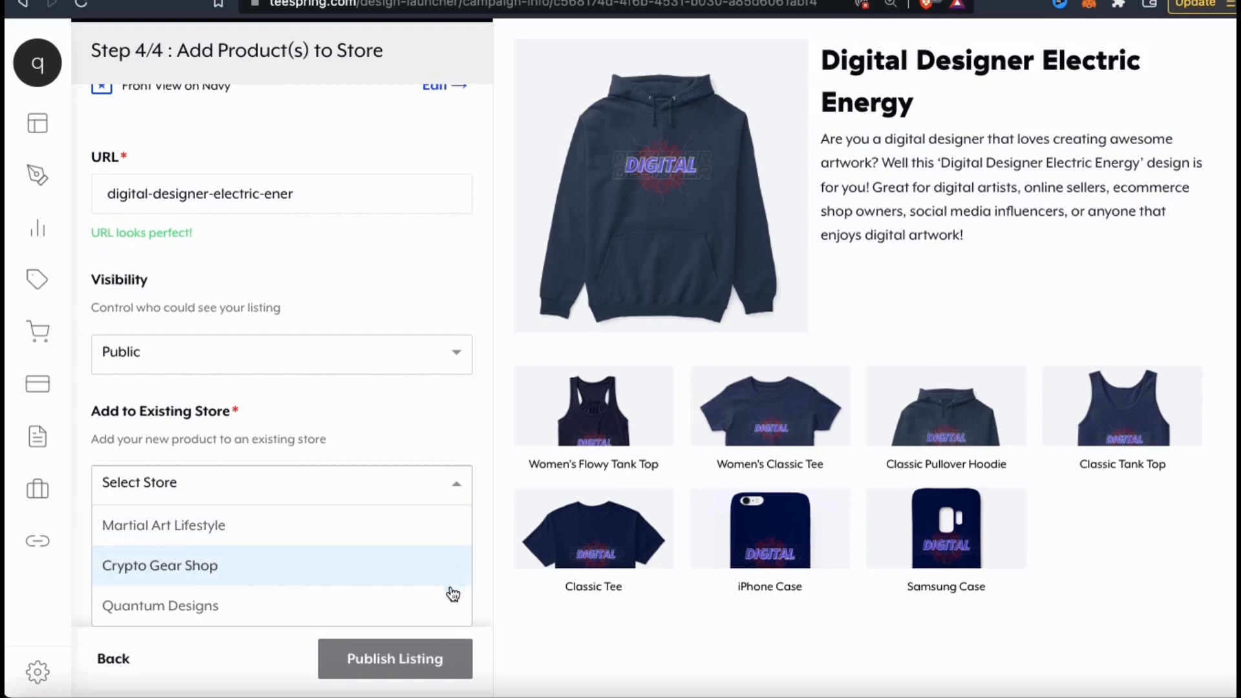
{"action": "left_click", "coordinate": [441, 607]}
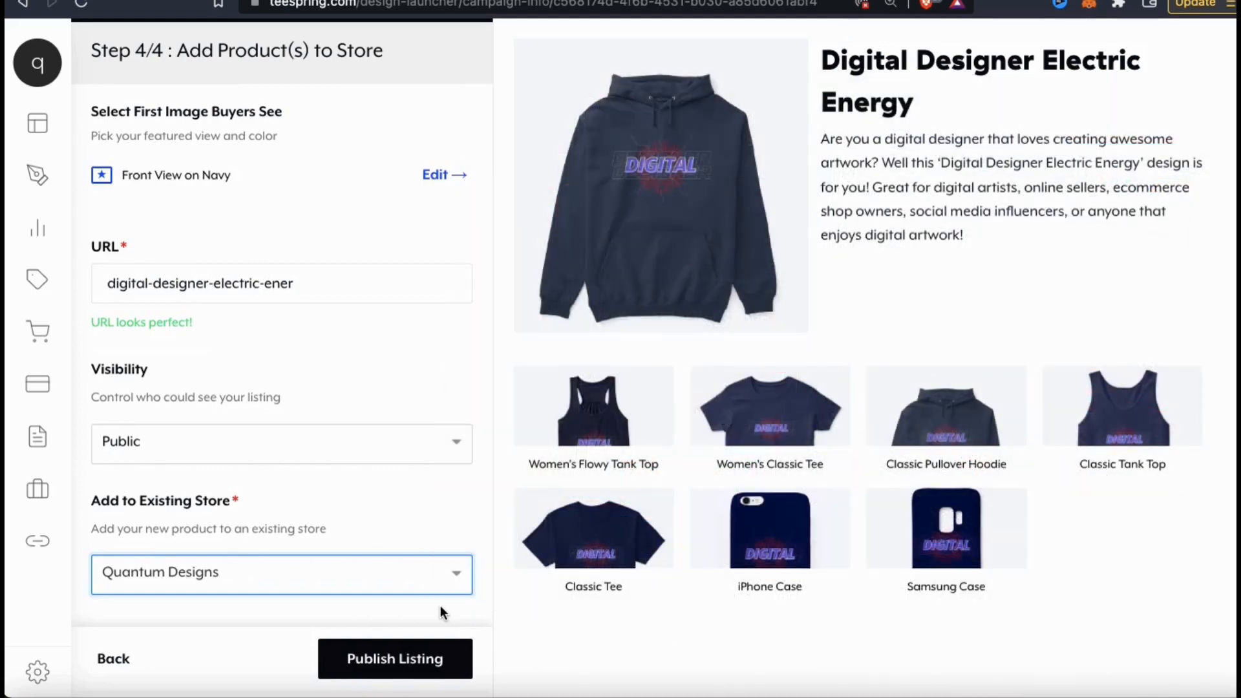
{"action": "left_click", "coordinate": [398, 671]}
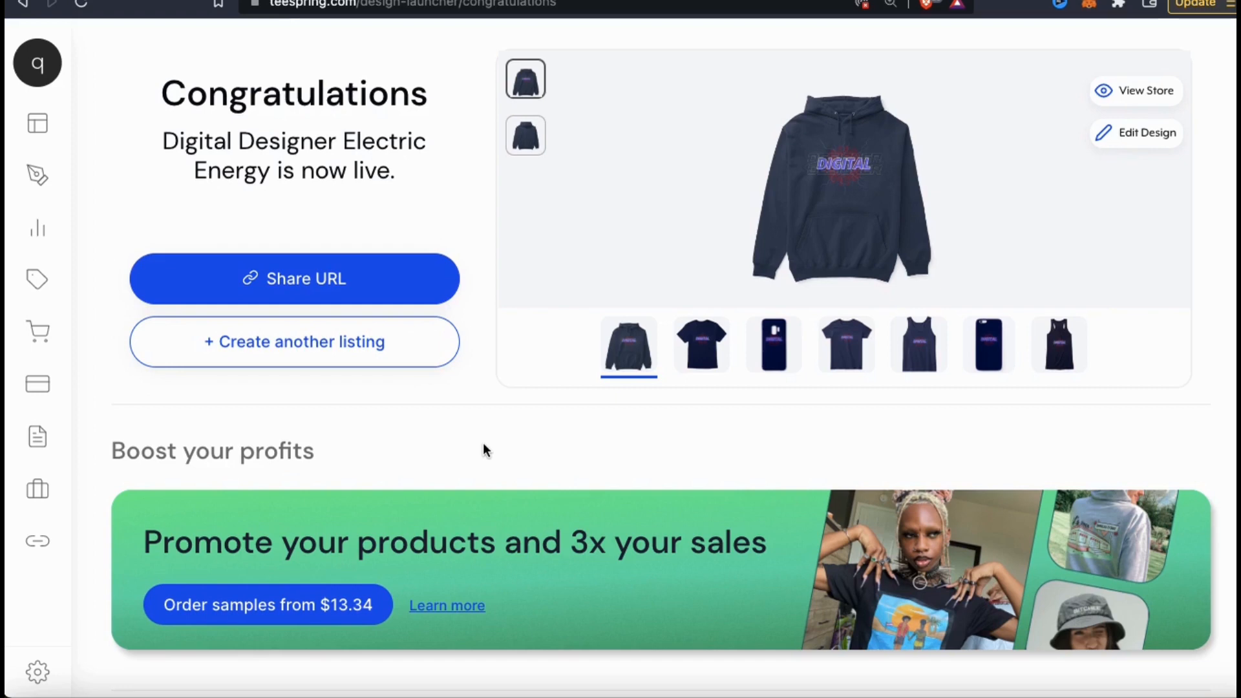
- Share the listing's URL in a public Facebook post on the Quantum Designs page, announcing "Digital Designer Electric Energy - Now Available!"
{"action": "left_click", "coordinate": [347, 279]}
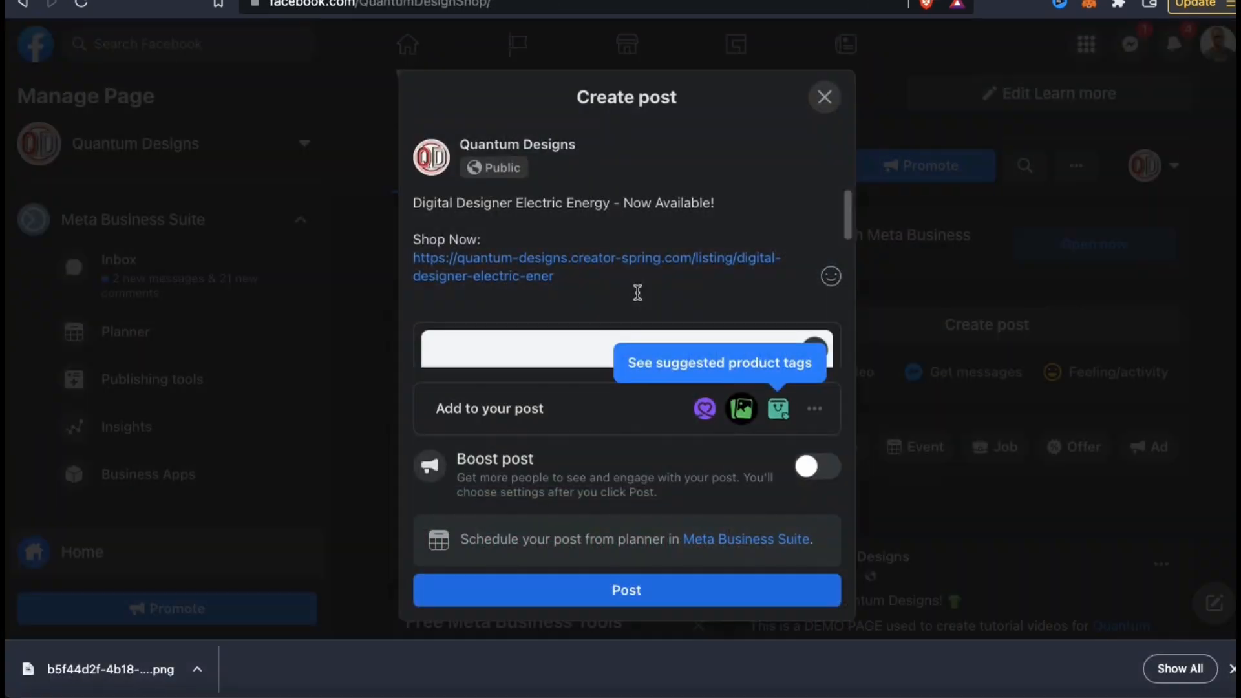
{"action": "left_click", "coordinate": [617, 590]}
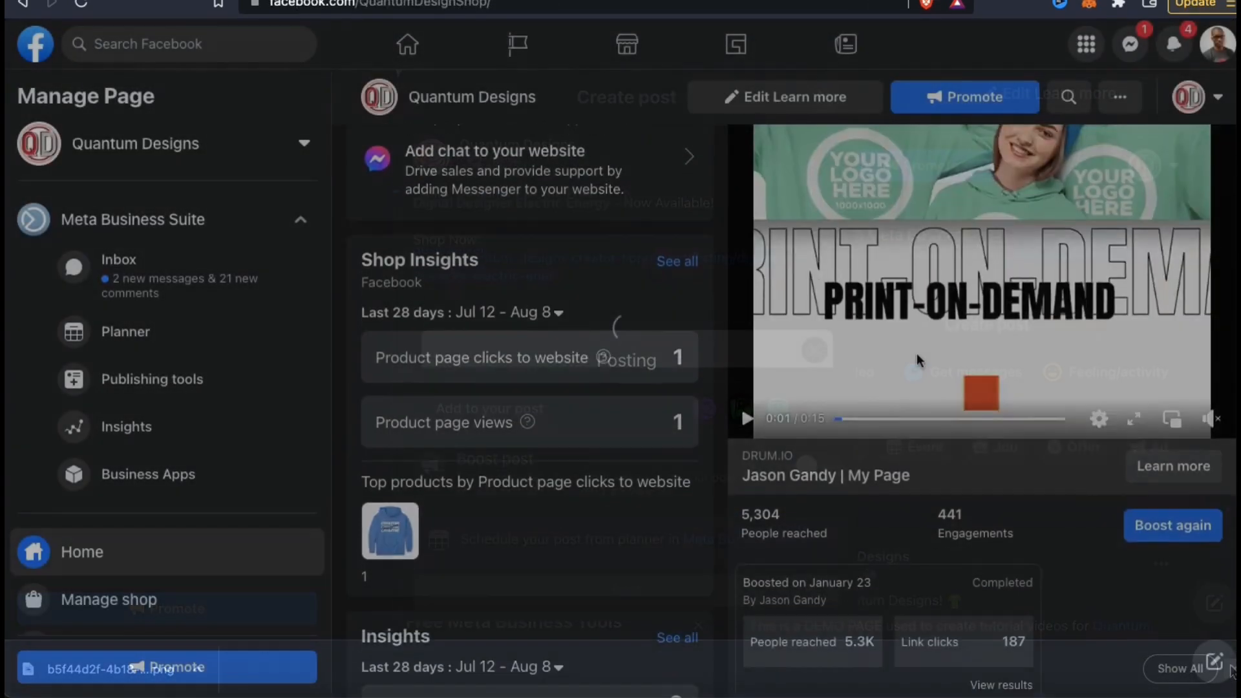
- Find the new hoodie post on the Quantum Designs Facebook page and open its shop link
{"action": "scroll", "coordinate": [917, 353], "scroll_direction": "down", "scroll_amount": 5}
{"action": "scroll", "coordinate": [917, 353], "scroll_direction": "down", "scroll_amount": 10}
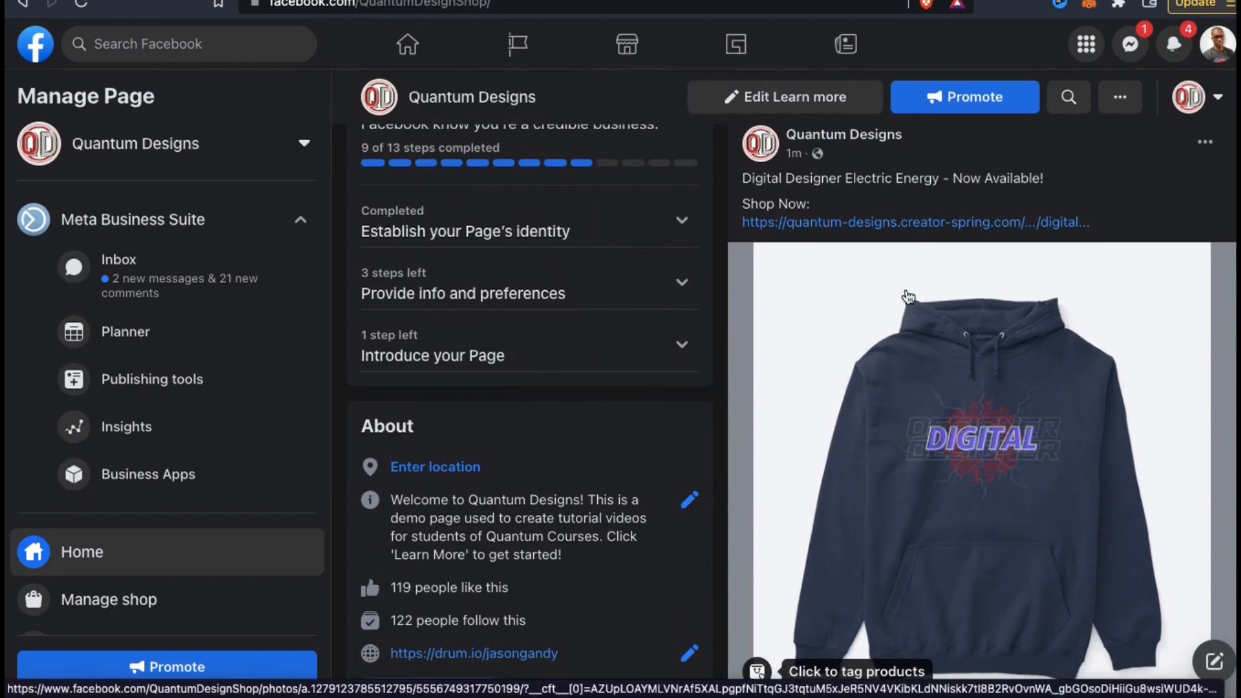
{"action": "left_click", "coordinate": [857, 222]}
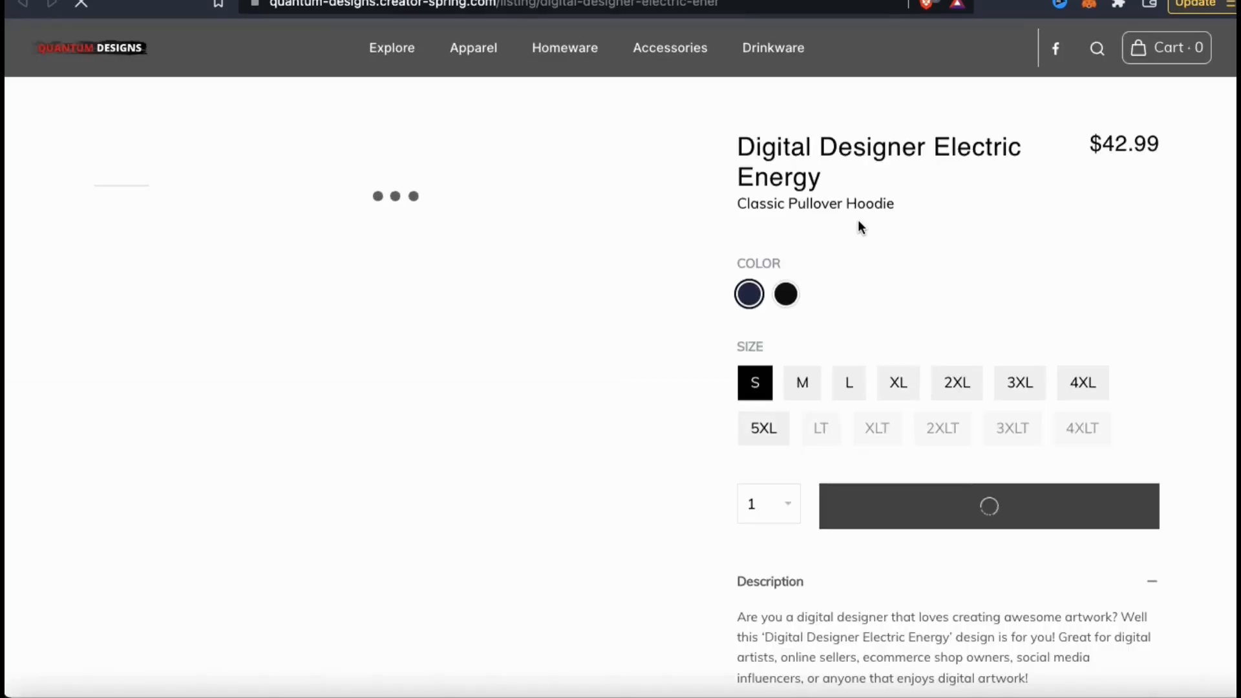